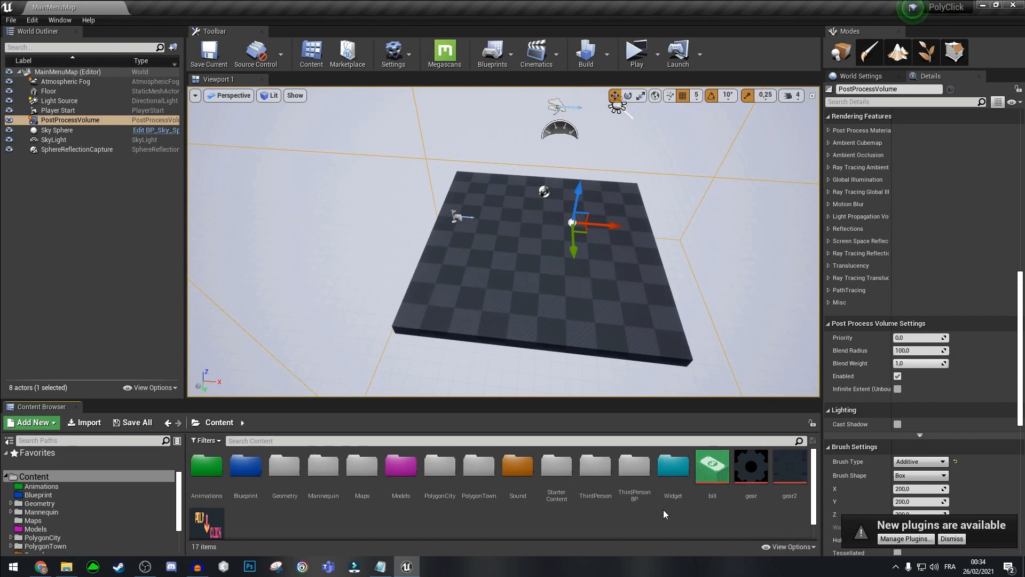
View Logo ue splash.png from the ClickerGame folder in File Explorer, and locate the Logo ue.ico icon file there
{"action": "scroll", "coordinate": [663, 509], "scroll_direction": "down", "scroll_amount": 1}
{"action": "left_click", "coordinate": [66, 567]}
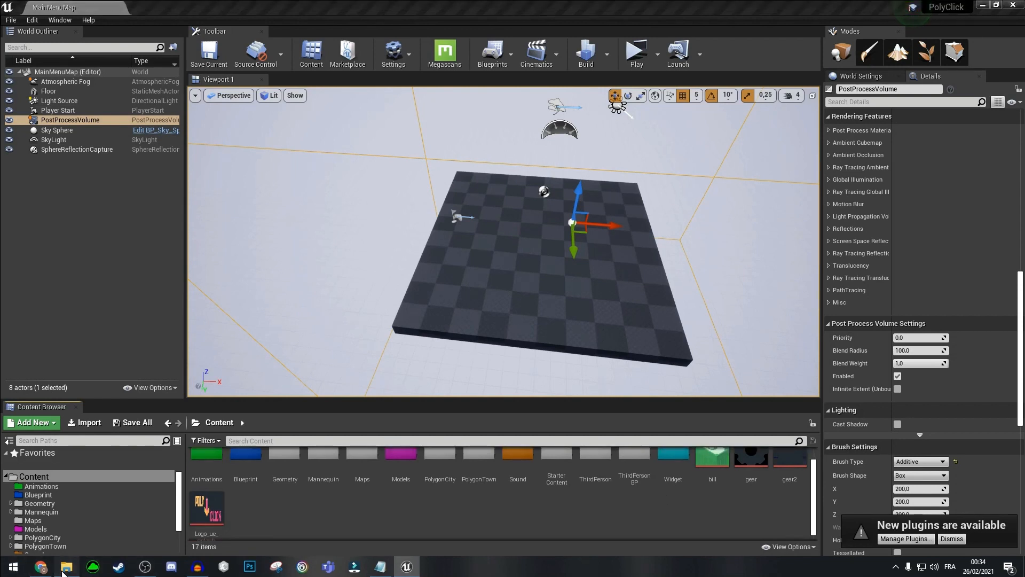
{"action": "double_click", "coordinate": [776, 306]}
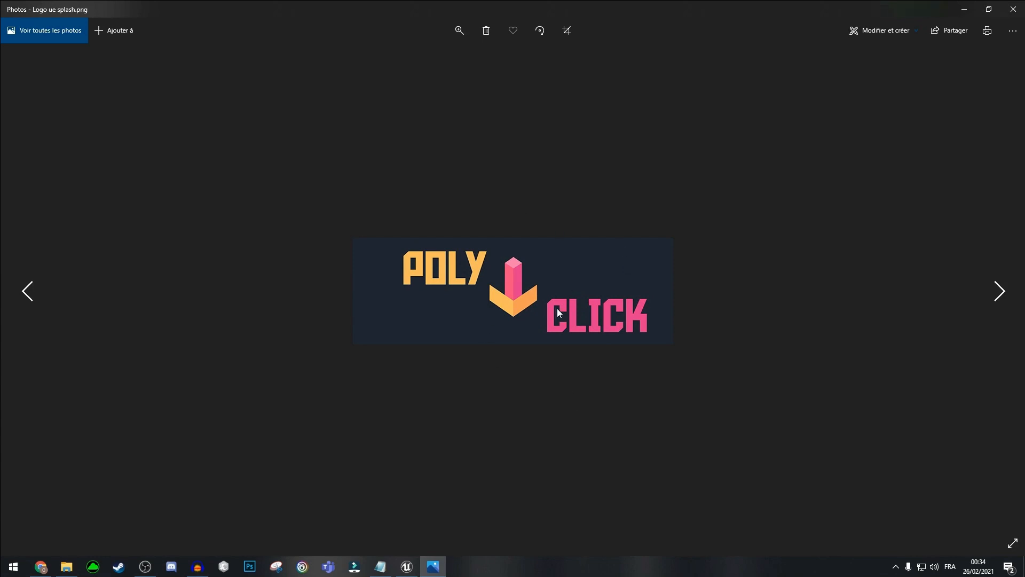
{"action": "left_click", "coordinate": [1015, 11]}
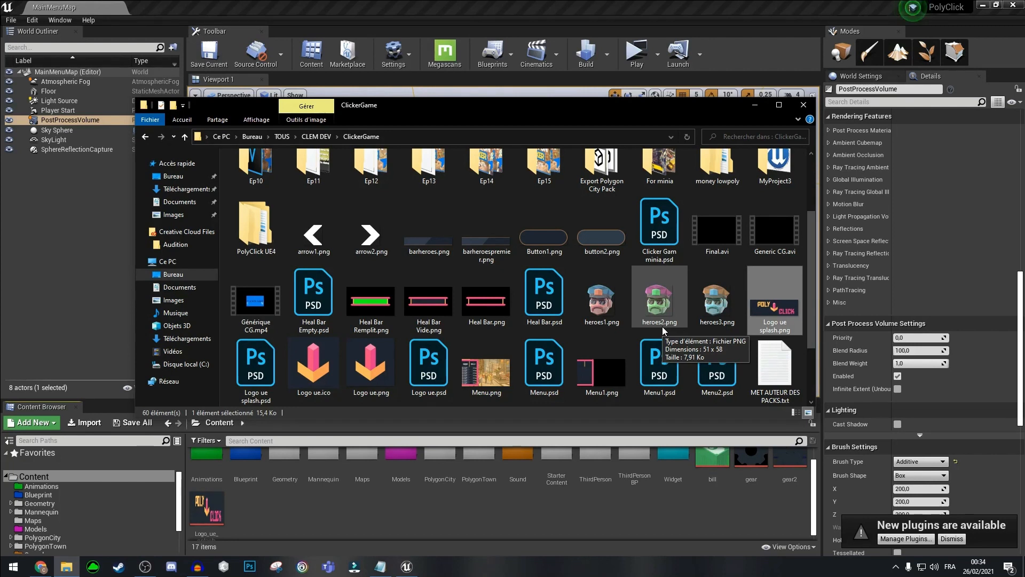
{"action": "scroll", "coordinate": [543, 283], "scroll_direction": "down", "scroll_amount": 2}
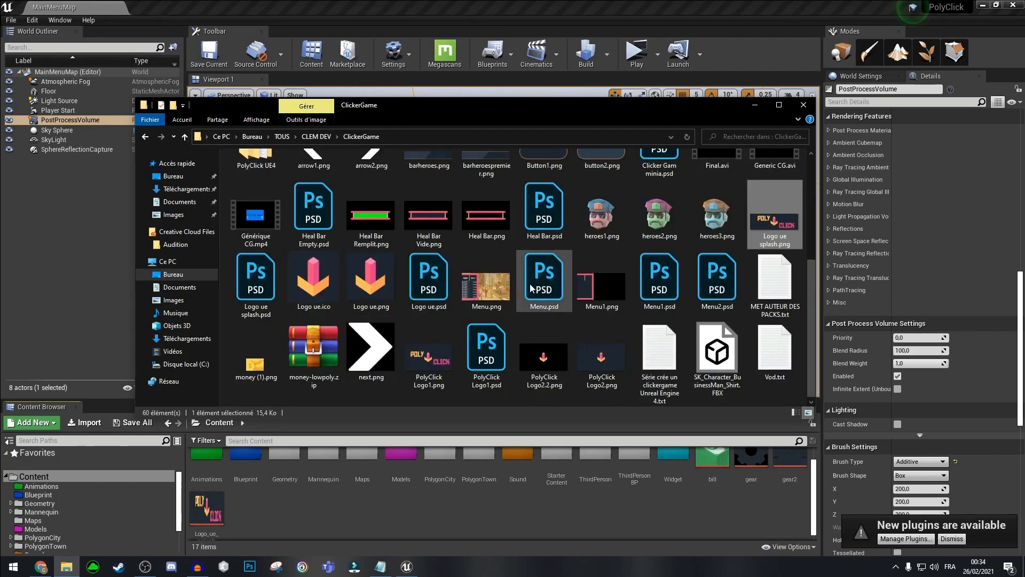
{"action": "left_click", "coordinate": [310, 276]}
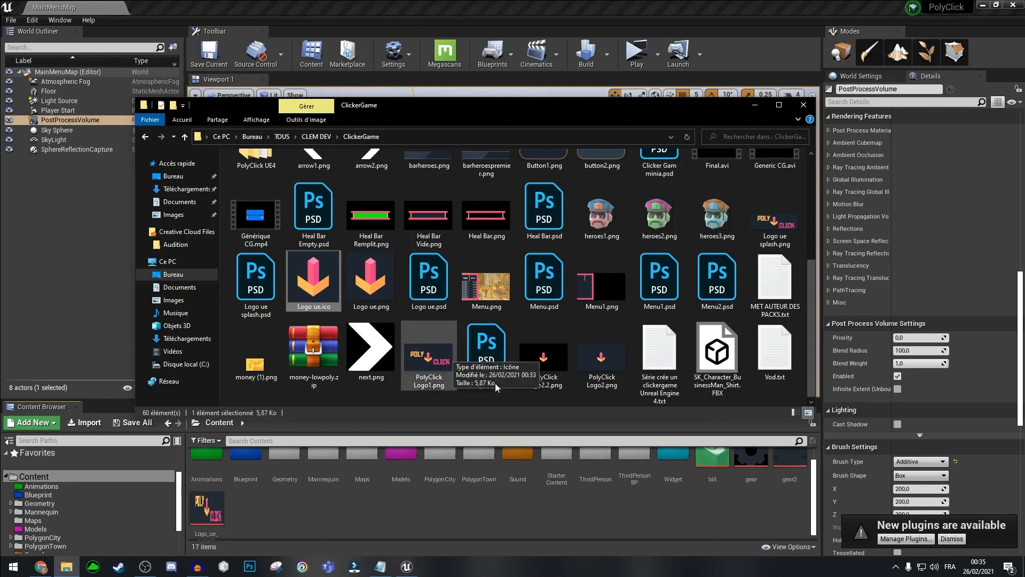
Return to the Unreal Editor and open the Project Settings
{"action": "left_click", "coordinate": [493, 527]}
{"action": "left_click", "coordinate": [193, 56]}
{"action": "left_click", "coordinate": [11, 19]}
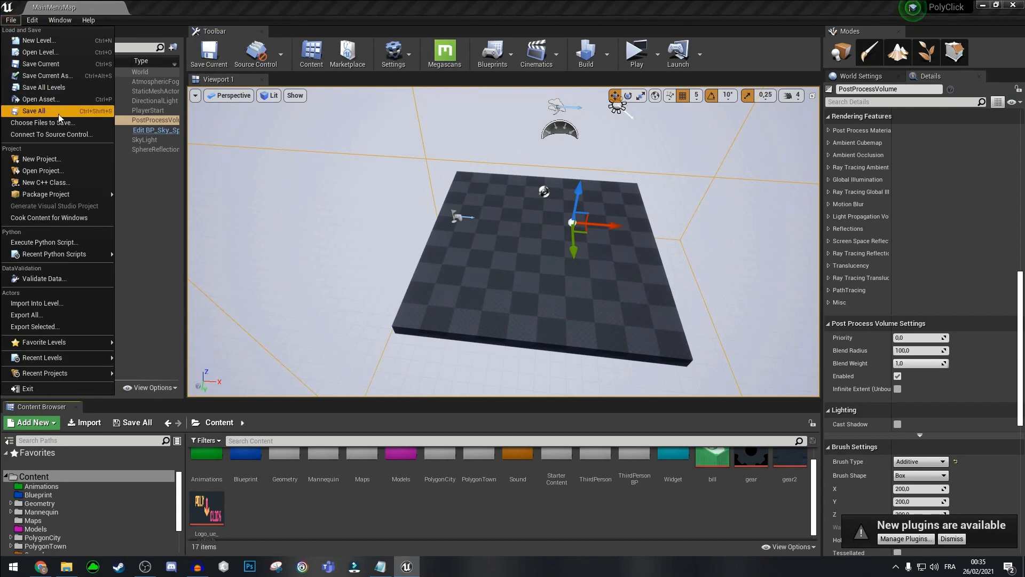
{"action": "left_click", "coordinate": [32, 20]}
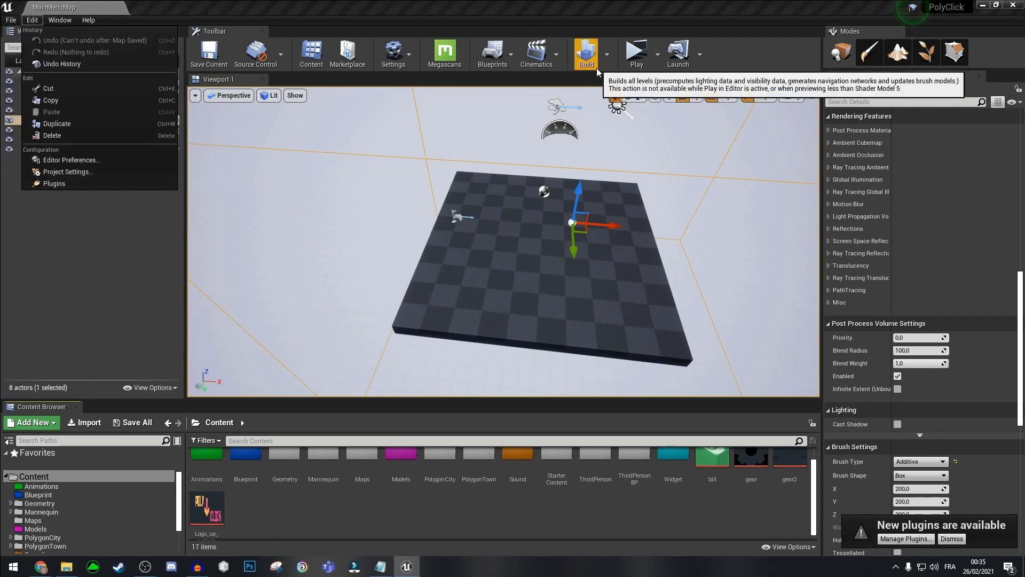
{"action": "mouse_move", "coordinate": [16, 20]}
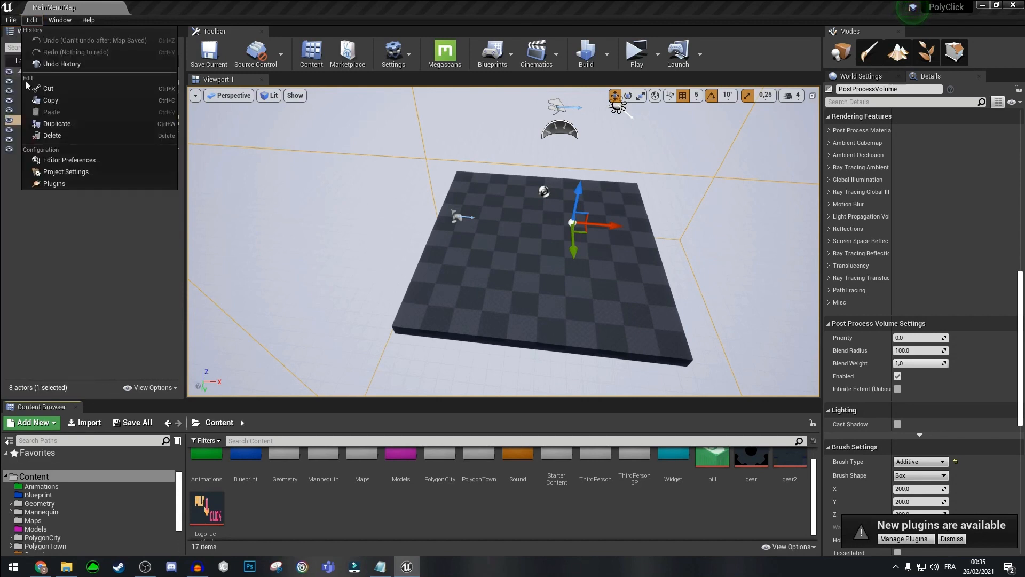
{"action": "left_click", "coordinate": [50, 172]}
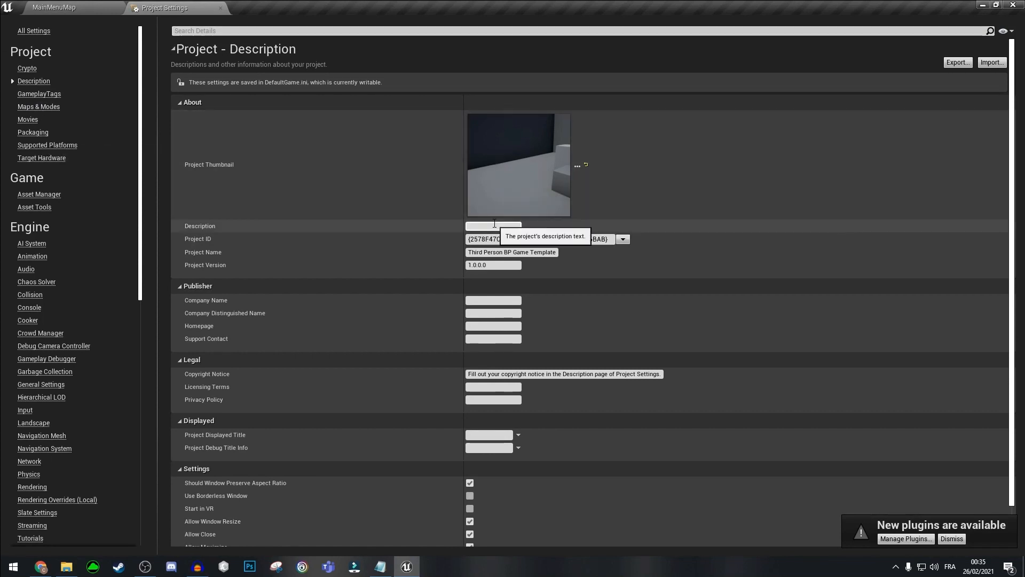
Enter "Ceci est un jeu de click." as the project's description
{"action": "type", "text": "eci"}
{"action": "key", "text": "BackSpace"}
{"action": "key", "text": "BackSpace"}
{"action": "key", "text": "BackSpace"}
{"action": "key", "text": "BackSpace"}
{"action": "key", "text": "BackSpace"}
{"action": "type", "text": "st un jeu de click."}
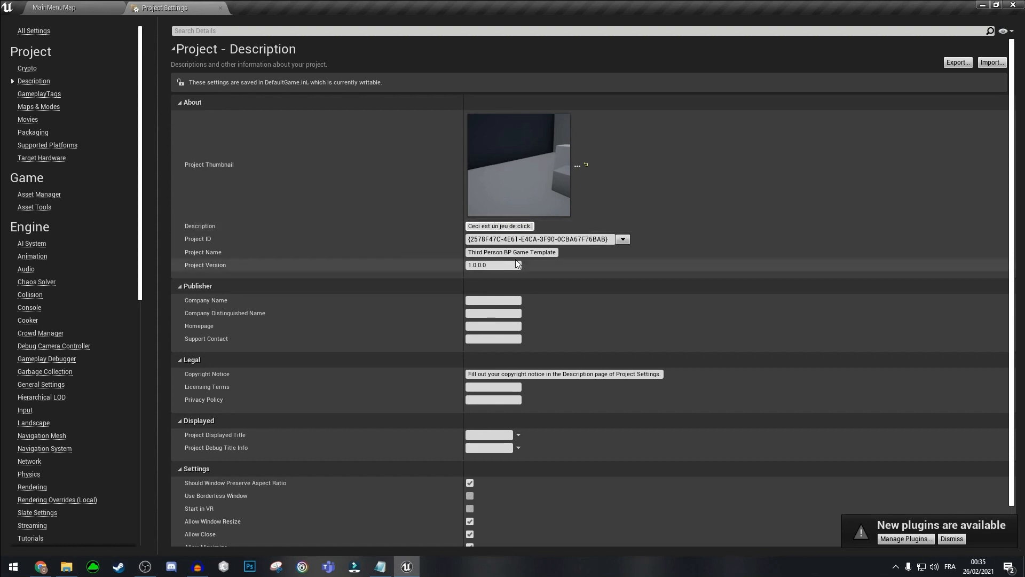
Replace the project name with PolyClick
{"action": "left_click", "coordinate": [483, 253]}
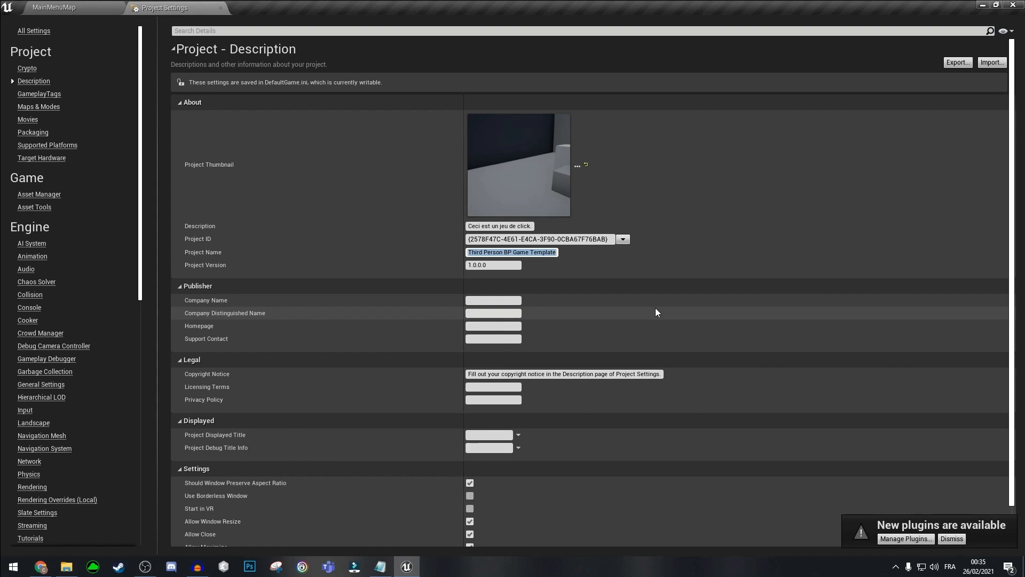
{"action": "type", "text": "OP"}
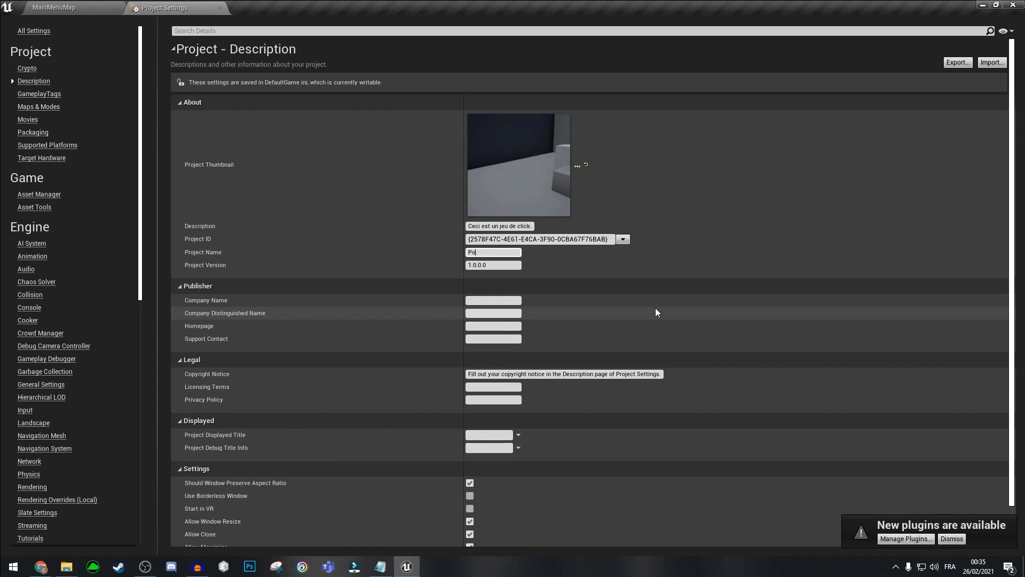
{"action": "type", "text": "lyClick"}
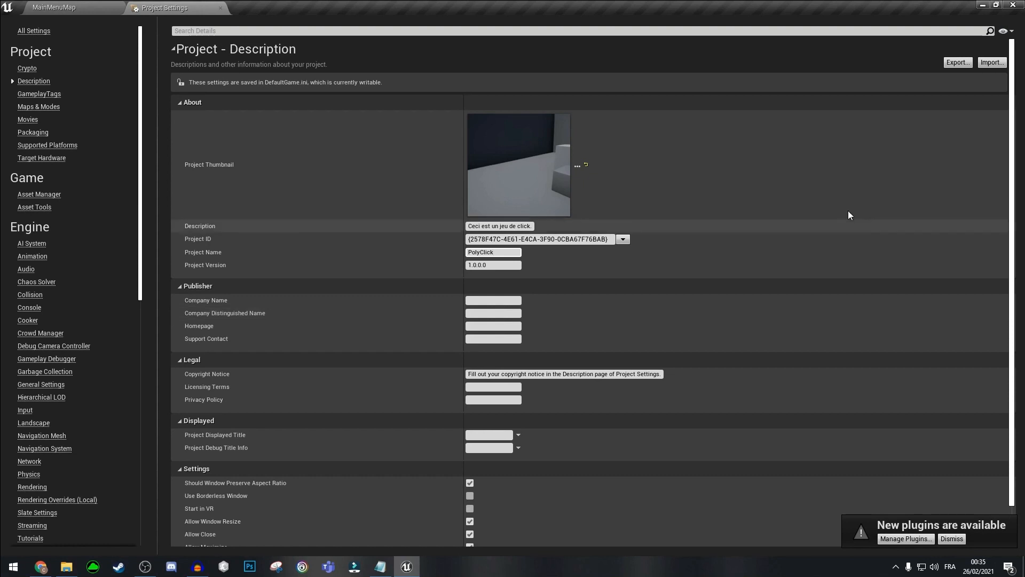
{"action": "left_click", "coordinate": [468, 303]}
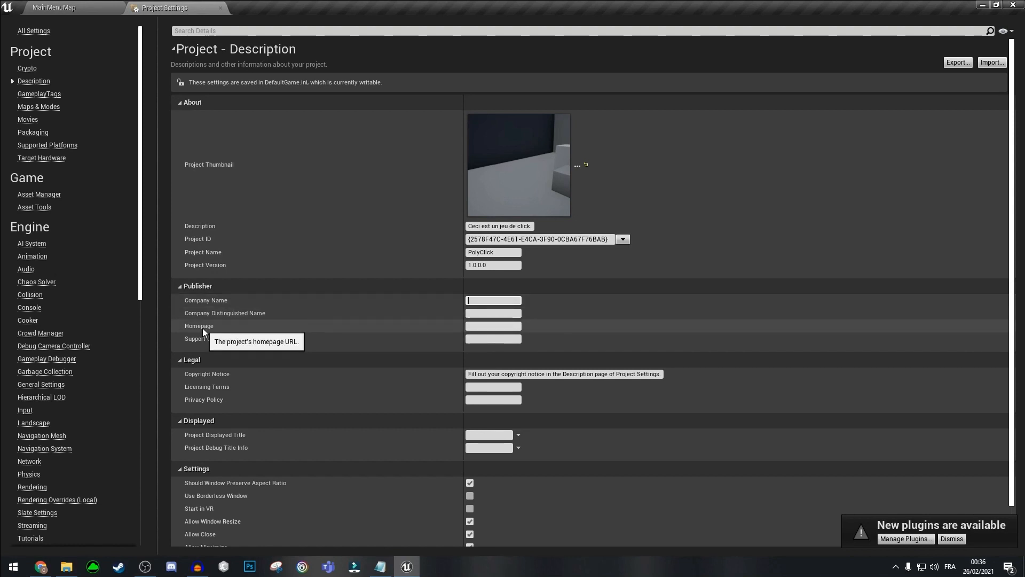
{"action": "left_click", "coordinate": [469, 325]}
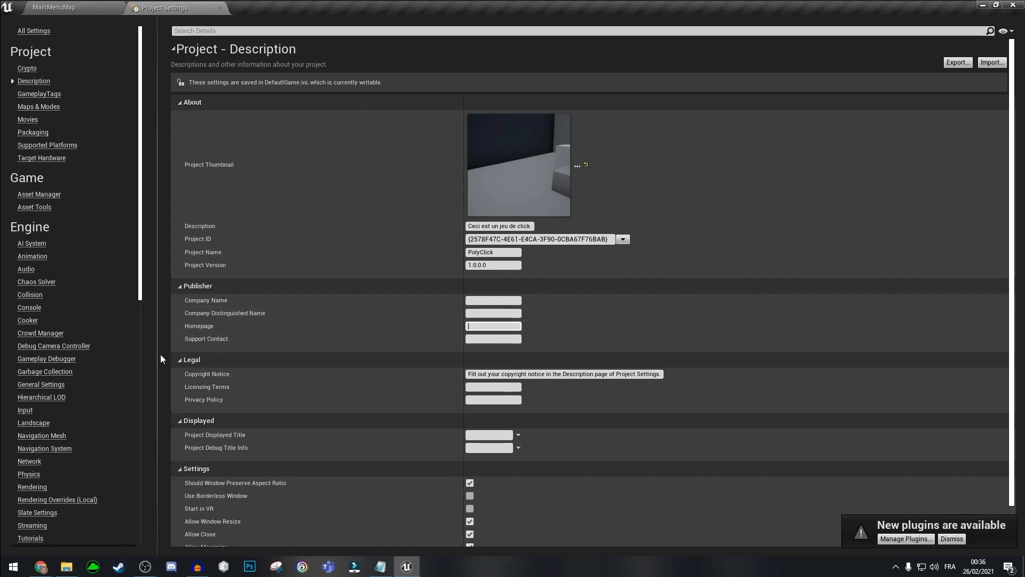
{"action": "scroll", "coordinate": [411, 347], "scroll_direction": "down", "scroll_amount": 1}
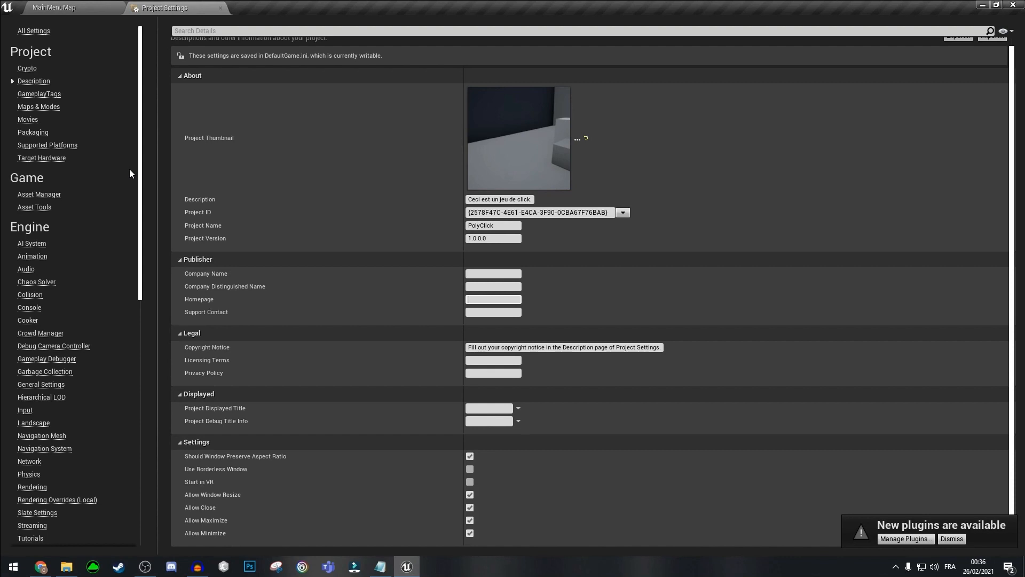
{"action": "left_click", "coordinate": [49, 98]}
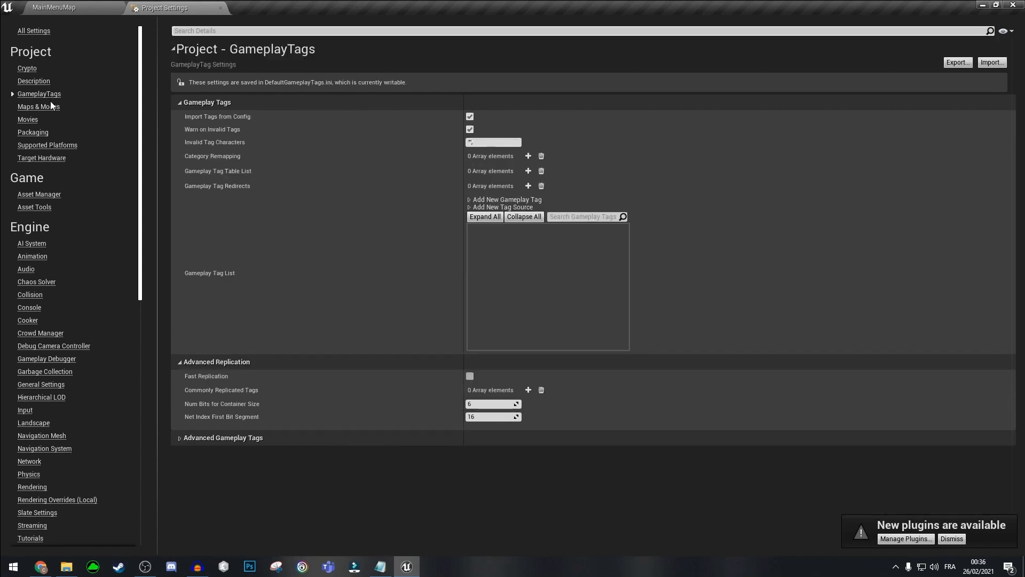
Show the Maps & Modes project settings, expand the Selected GameMode classes and check the Default Pawn Class choices
{"action": "left_click", "coordinate": [50, 106]}
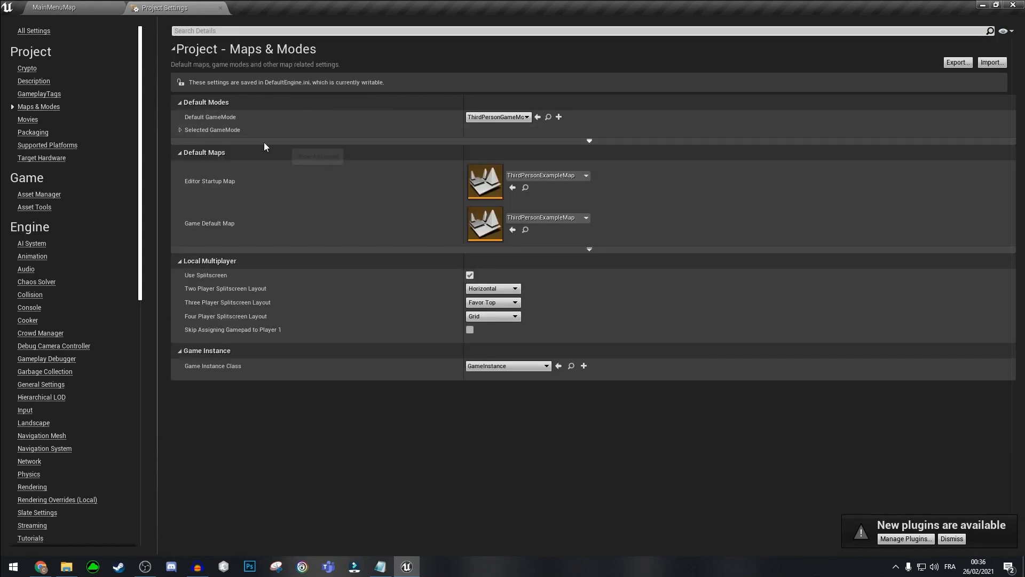
{"action": "left_click", "coordinate": [180, 130]}
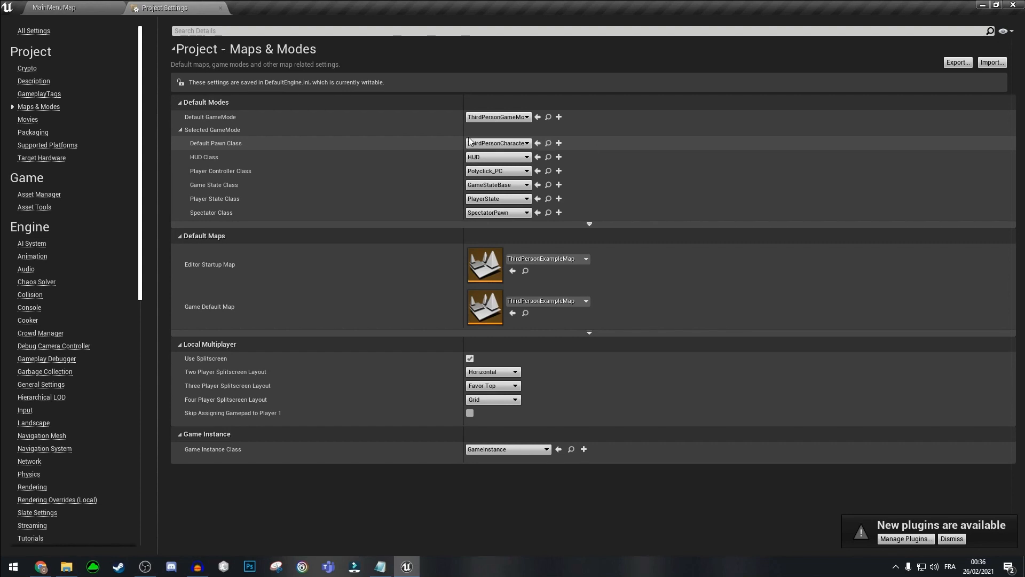
{"action": "left_click", "coordinate": [481, 149]}
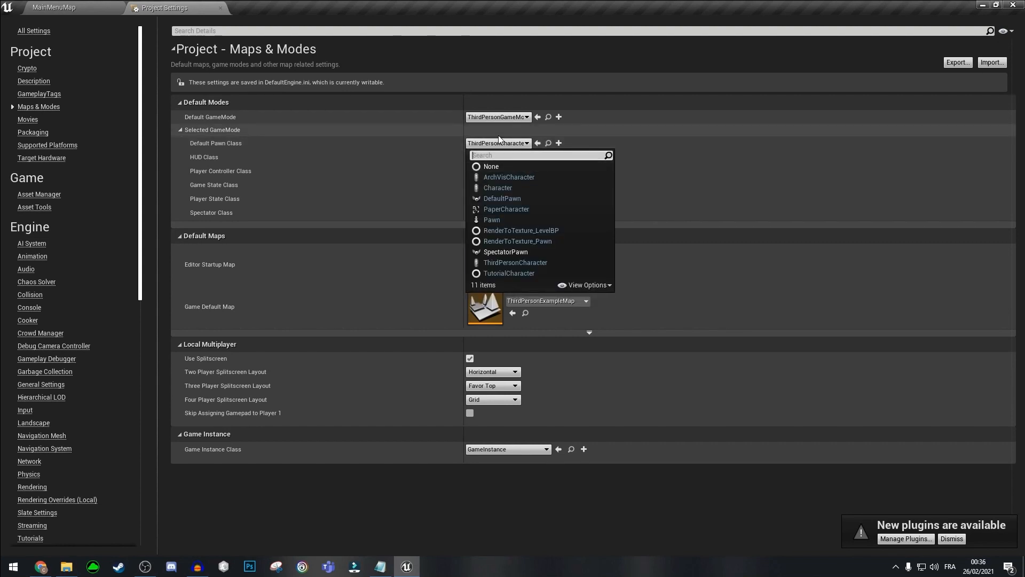
{"action": "left_click", "coordinate": [391, 308]}
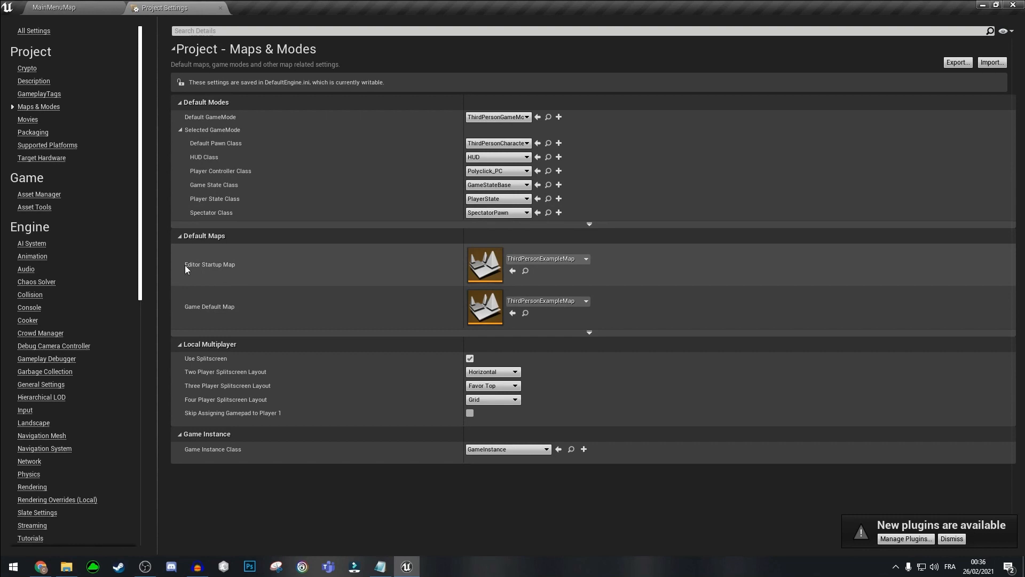
Set the Game Default Map to MainMenuMap
{"action": "left_click", "coordinate": [542, 259]}
{"action": "left_click", "coordinate": [540, 272]}
{"action": "left_click", "coordinate": [562, 258]}
{"action": "left_click", "coordinate": [561, 258]}
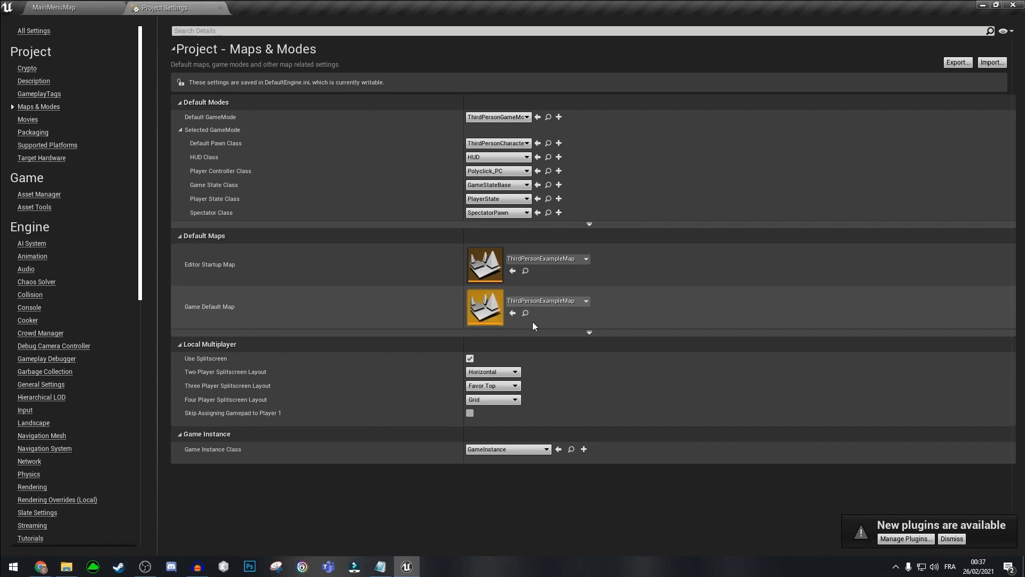
{"action": "left_click", "coordinate": [545, 301]}
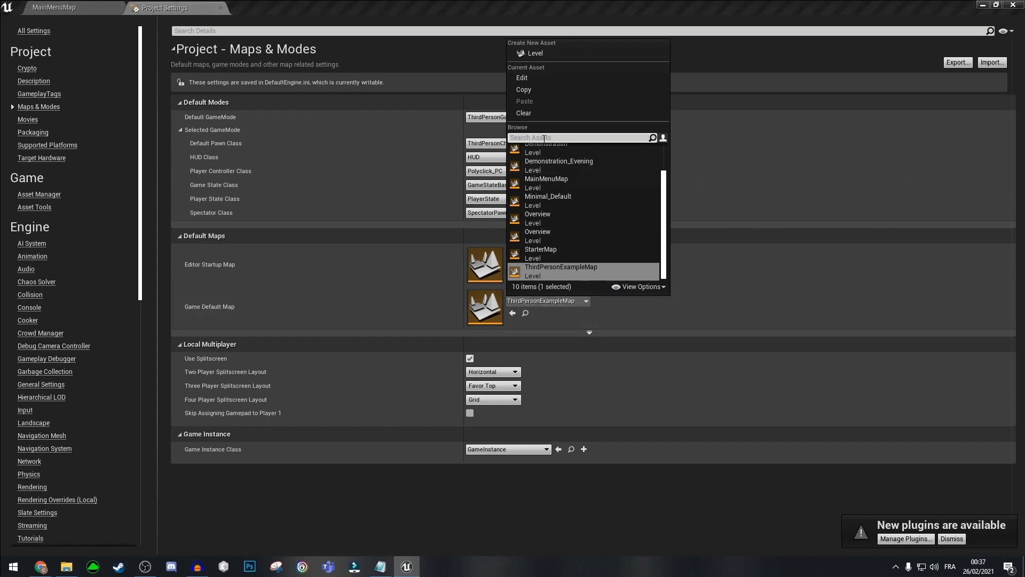
{"action": "left_click", "coordinate": [543, 183]}
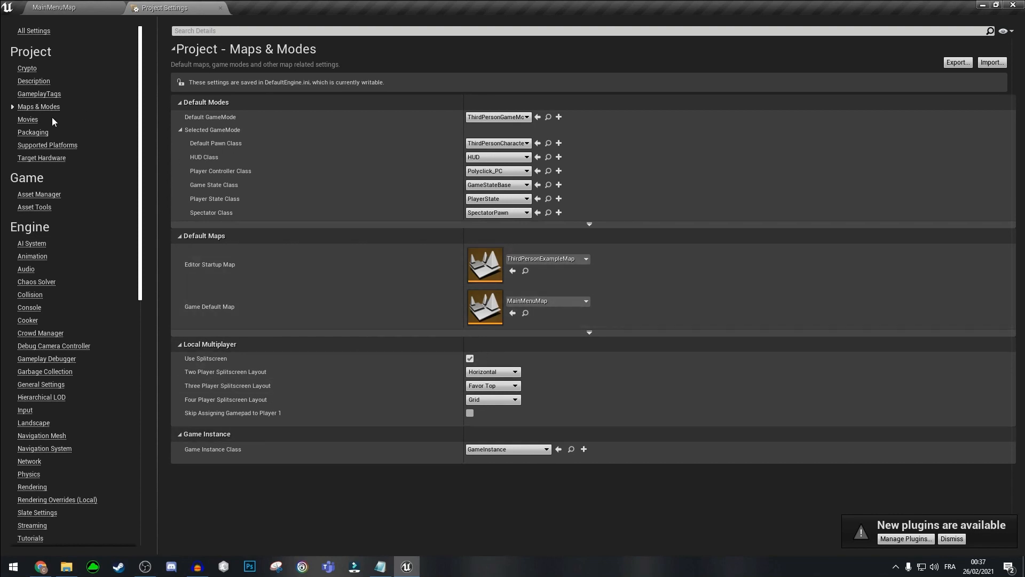
In the Packaging settings, set the Build Configuration to Shipping and enable For Distribution
{"action": "left_click", "coordinate": [40, 136]}
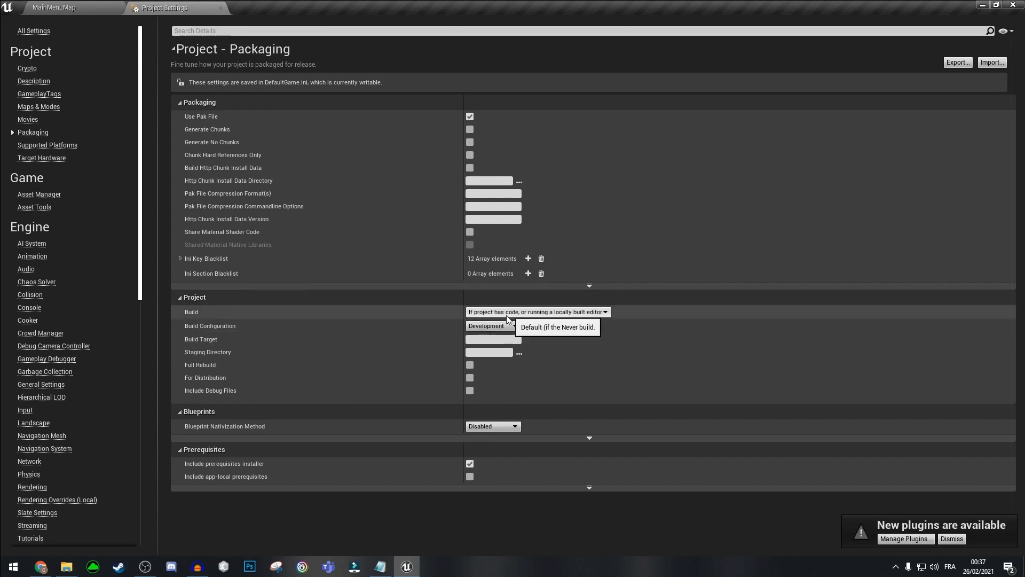
{"action": "left_click", "coordinate": [478, 327]}
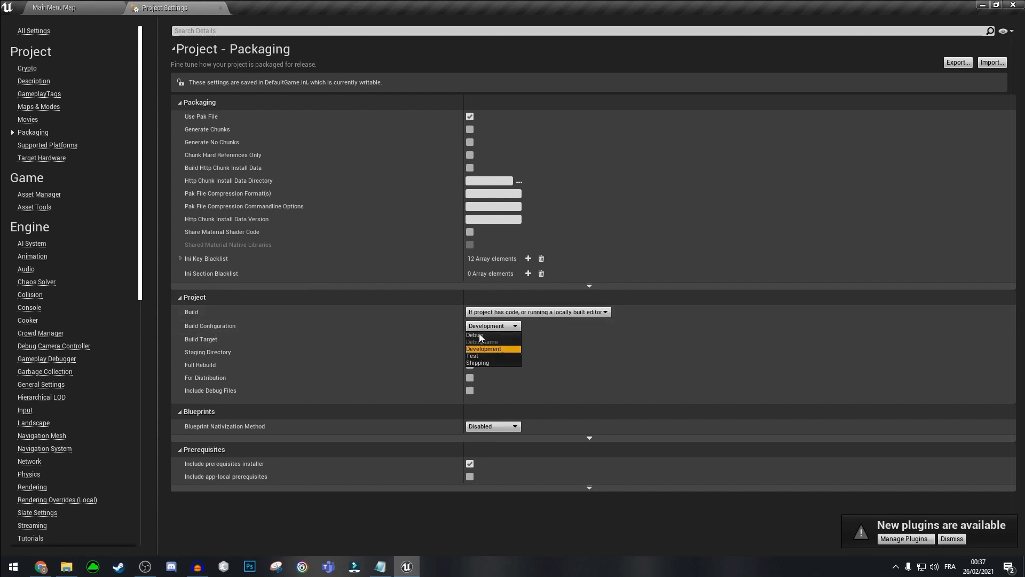
{"action": "left_click", "coordinate": [479, 363]}
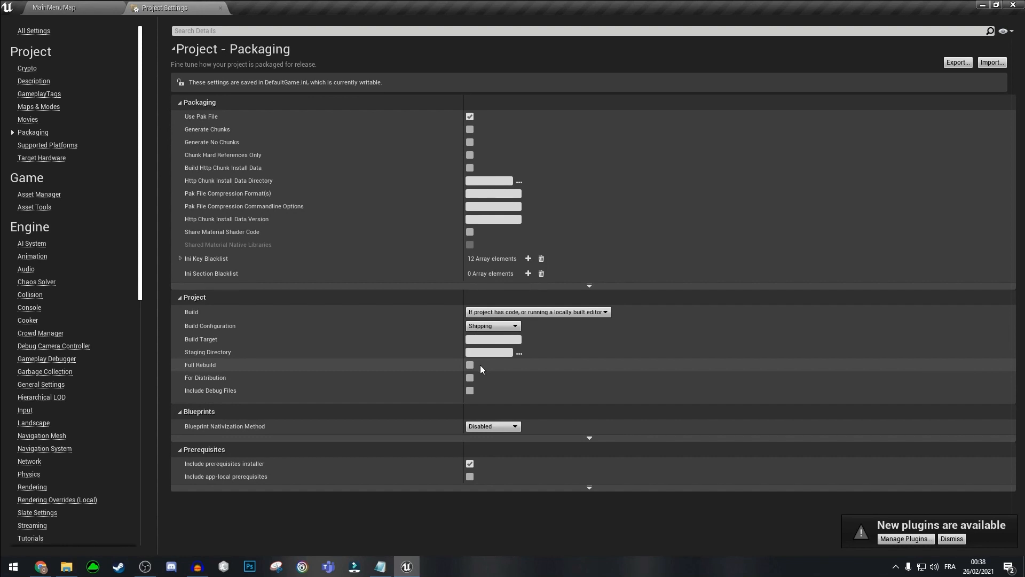
{"action": "left_click", "coordinate": [469, 378]}
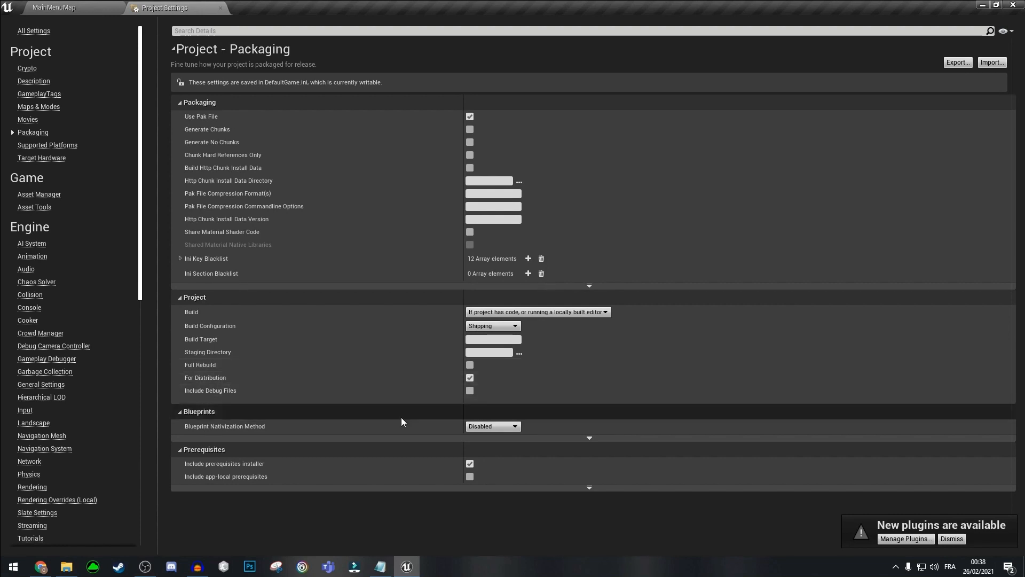
{"action": "left_click", "coordinate": [181, 259]}
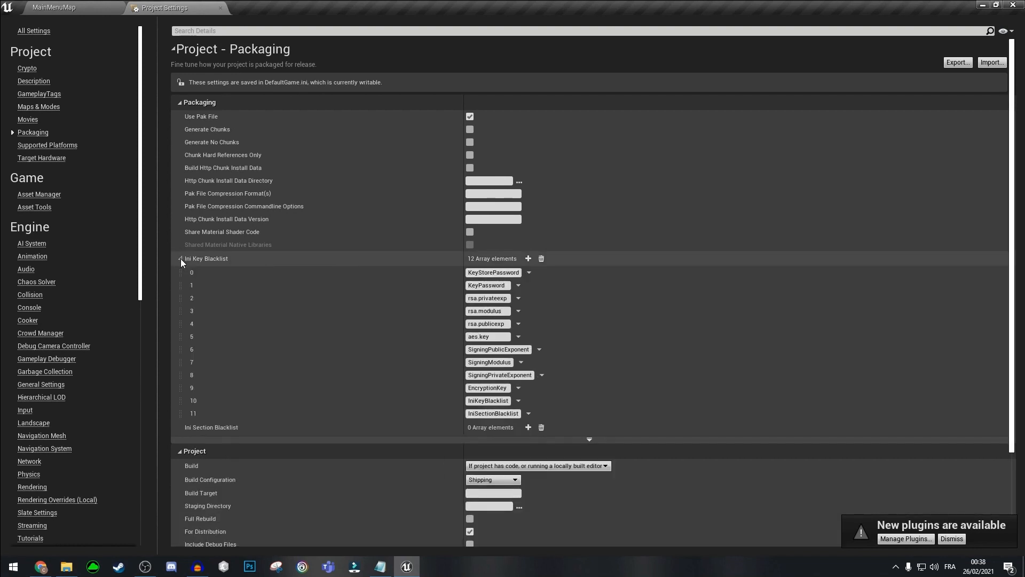
{"action": "left_click", "coordinate": [181, 259]}
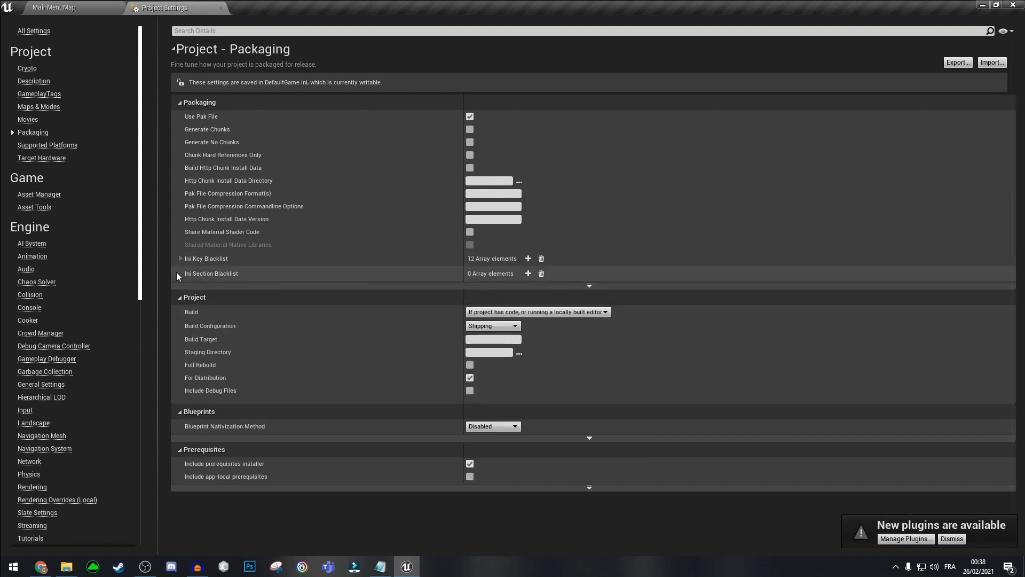
{"action": "left_click", "coordinate": [589, 437]}
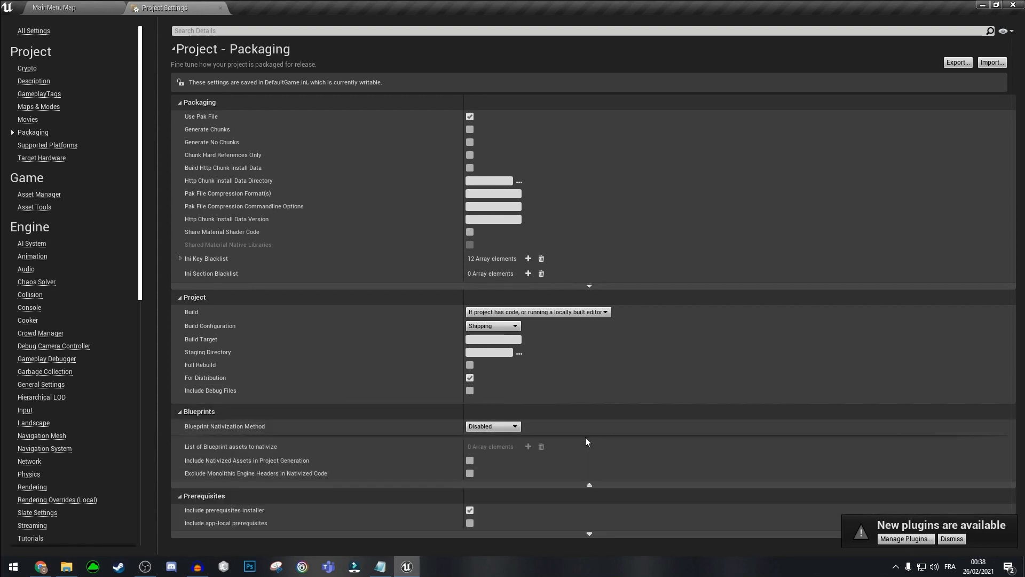
{"action": "left_click", "coordinate": [590, 484]}
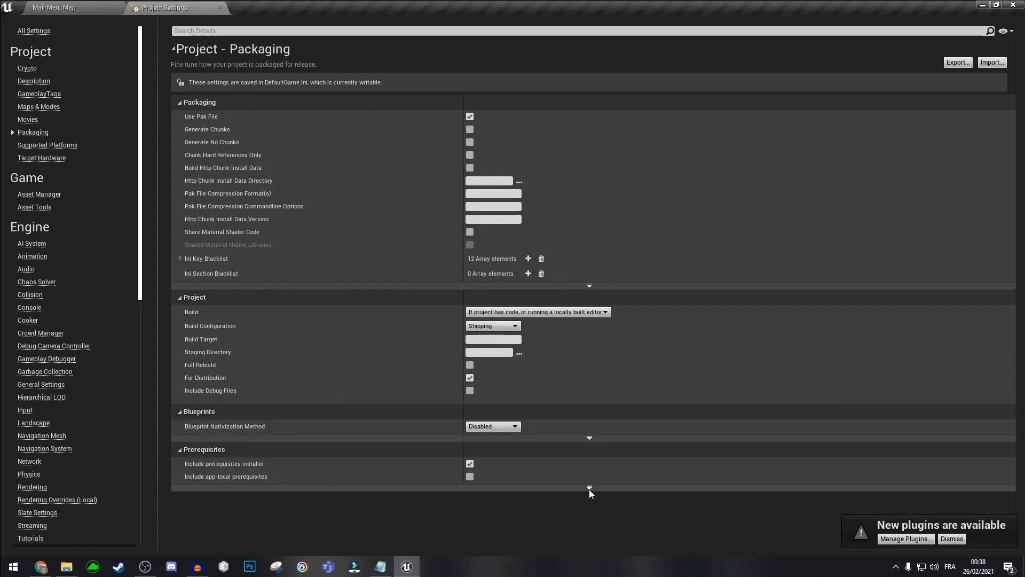
{"action": "left_click", "coordinate": [589, 438]}
Reveal the advanced Packaging options and enable Create compressed cooked packages
{"action": "left_click", "coordinate": [590, 286]}
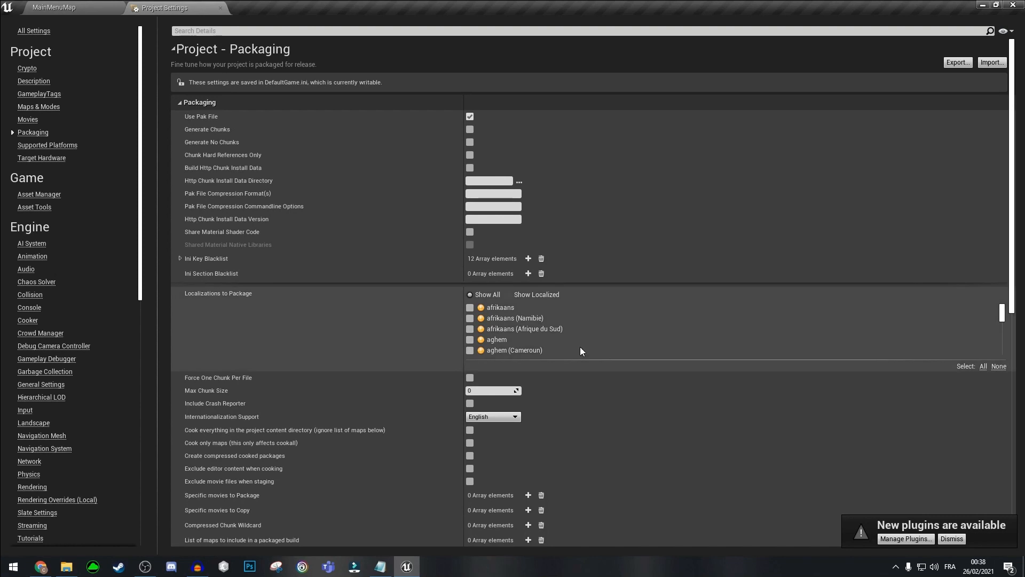
{"action": "scroll", "coordinate": [569, 407], "scroll_direction": "down", "scroll_amount": 4}
{"action": "scroll", "coordinate": [553, 424], "scroll_direction": "down", "scroll_amount": 2}
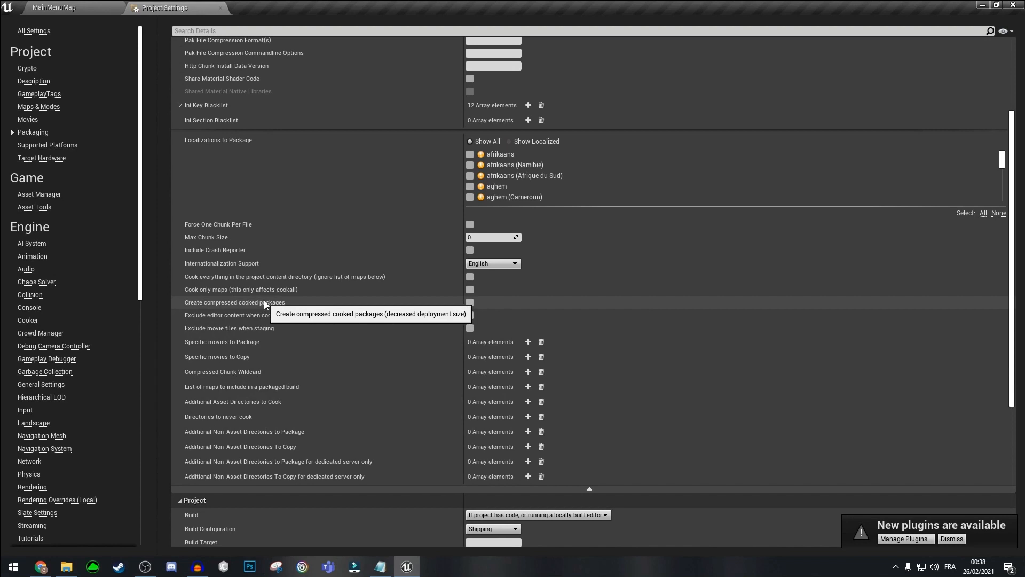
{"action": "left_click", "coordinate": [469, 302]}
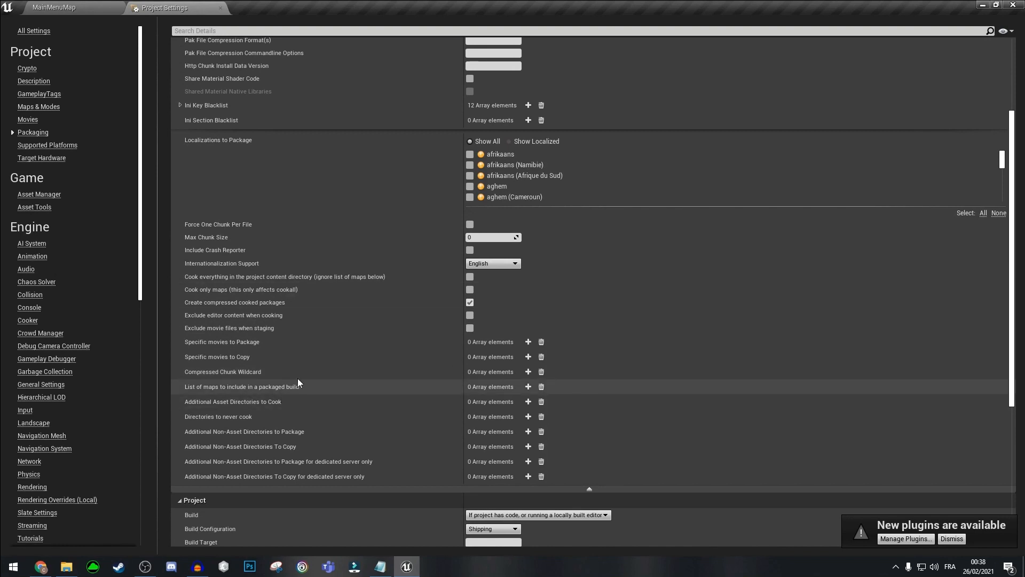
Add three empty entries to the list of maps to include in a packaged build
{"action": "left_click", "coordinate": [529, 387]}
{"action": "left_click", "coordinate": [529, 387]}
{"action": "left_click", "coordinate": [529, 387]}
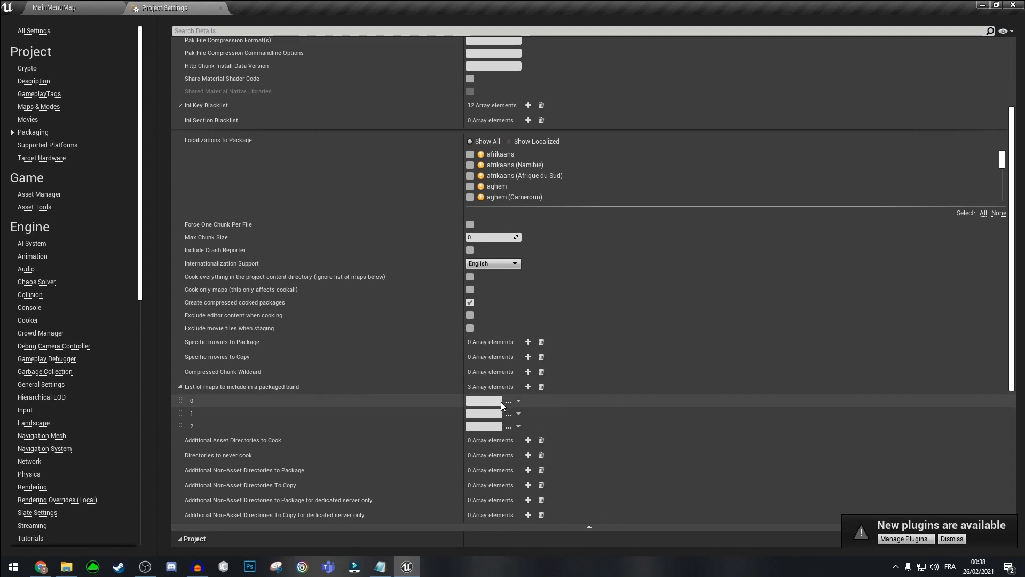
Set entry 0 of the packaged maps list to Demonstration.umap from the project's Content/PolygonCity/Maps folder
{"action": "left_click", "coordinate": [509, 401]}
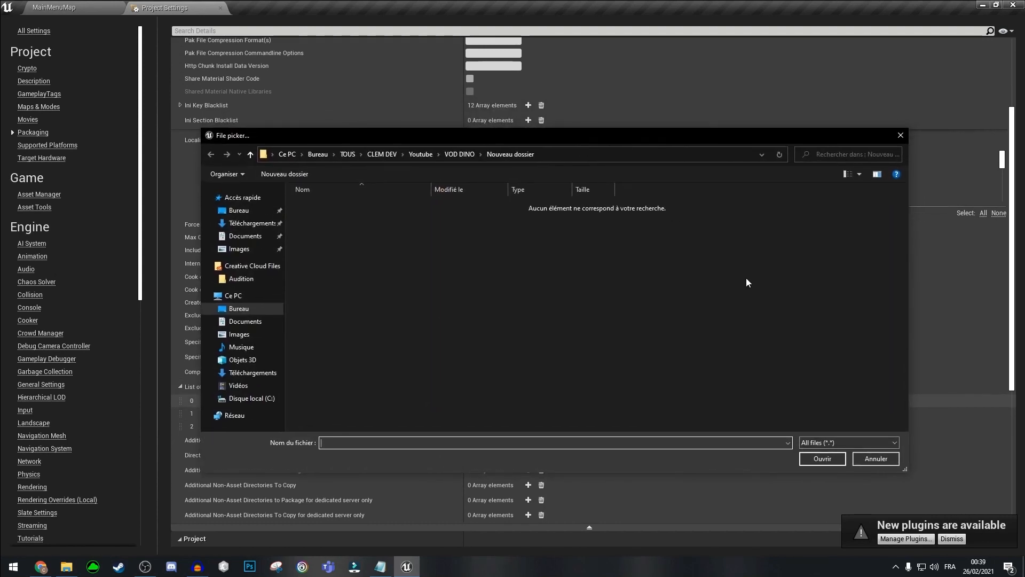
{"action": "left_click", "coordinate": [422, 154]}
{"action": "left_click", "coordinate": [380, 155]}
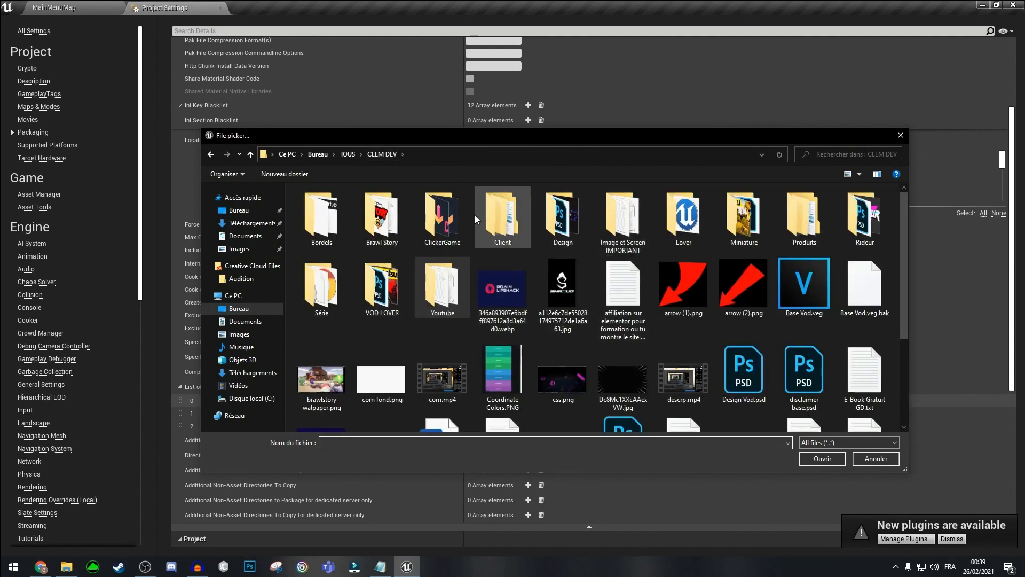
{"action": "double_click", "coordinate": [459, 216]}
{"action": "double_click", "coordinate": [347, 336]}
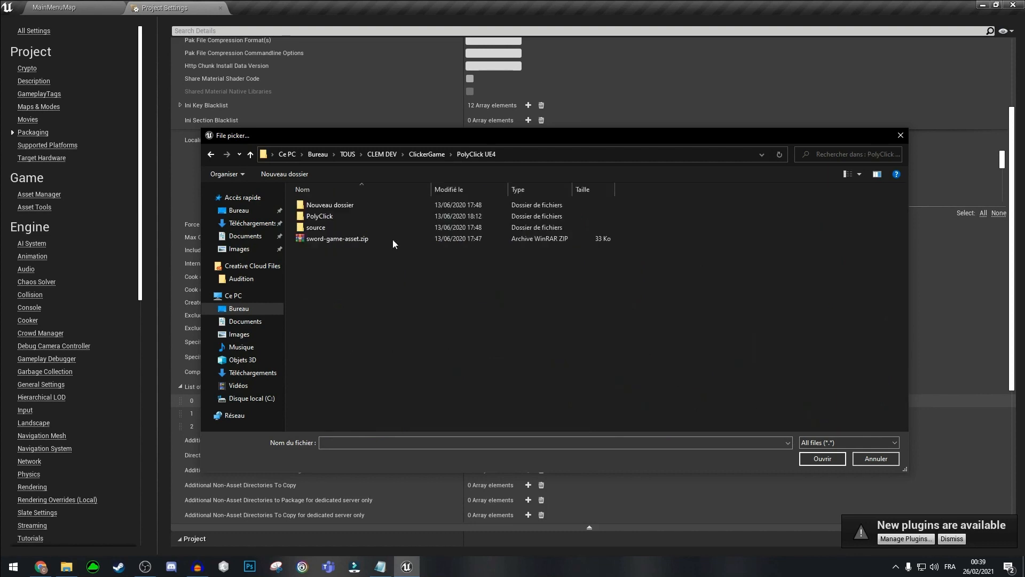
{"action": "double_click", "coordinate": [322, 219]}
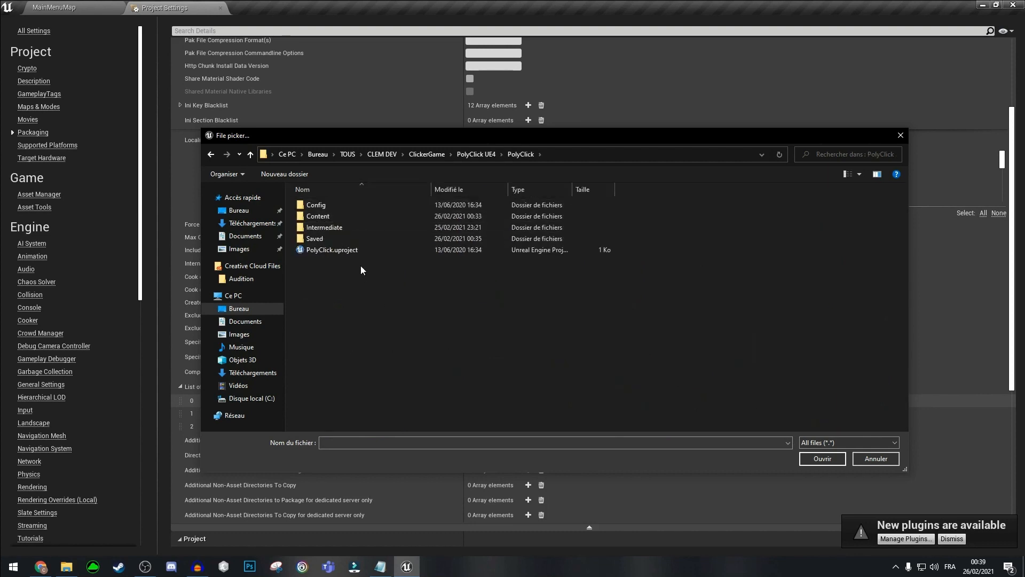
{"action": "double_click", "coordinate": [337, 216]}
{"action": "scroll", "coordinate": [369, 328], "scroll_direction": "down", "scroll_amount": 1}
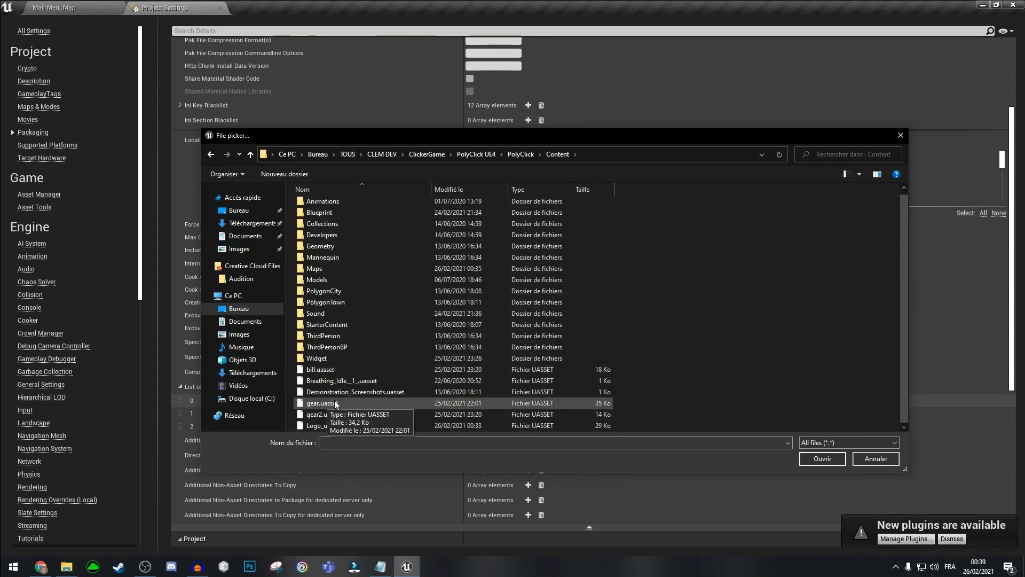
{"action": "double_click", "coordinate": [332, 289]}
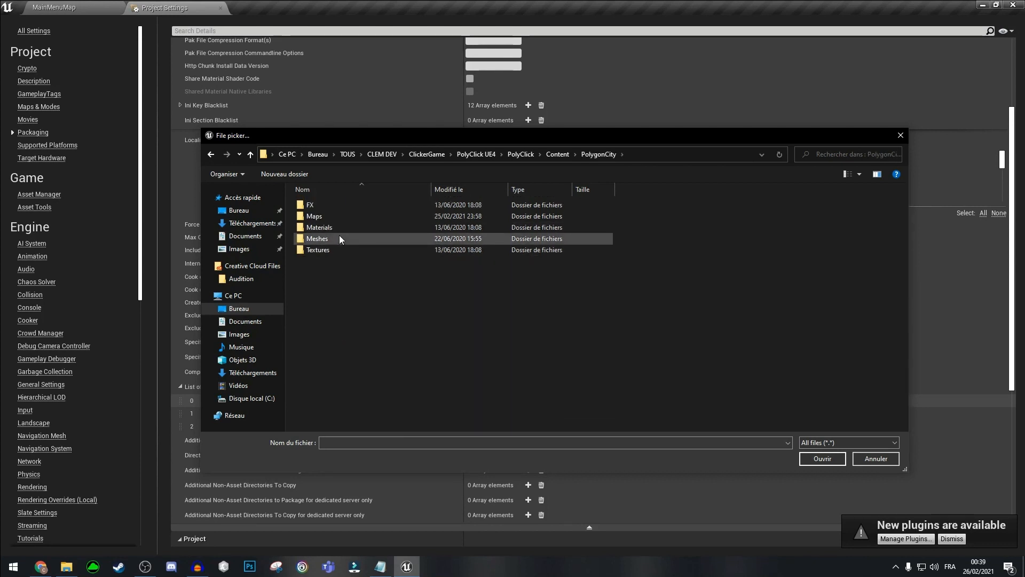
{"action": "double_click", "coordinate": [337, 217]}
{"action": "left_click", "coordinate": [357, 208]}
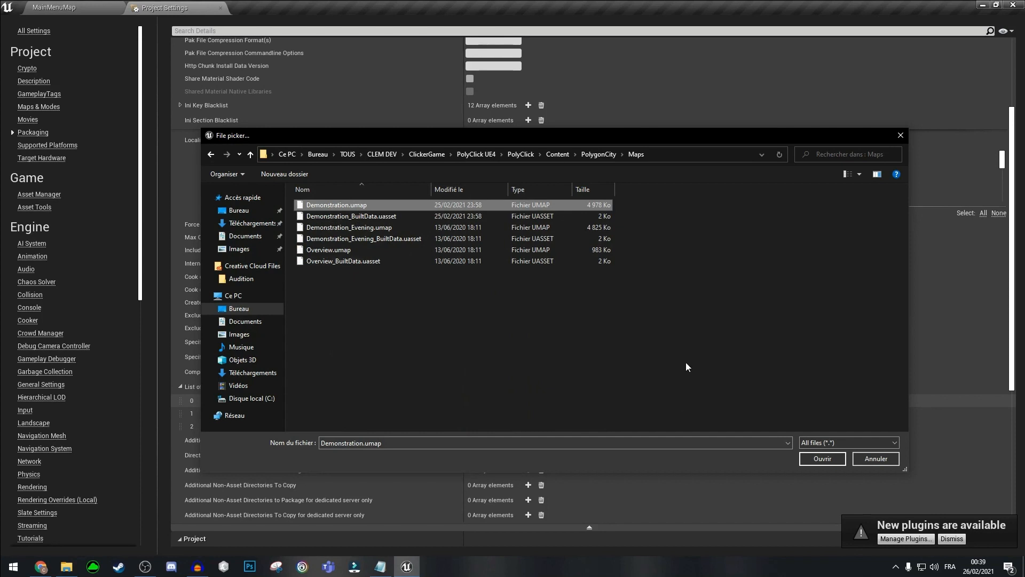
{"action": "left_click", "coordinate": [807, 458]}
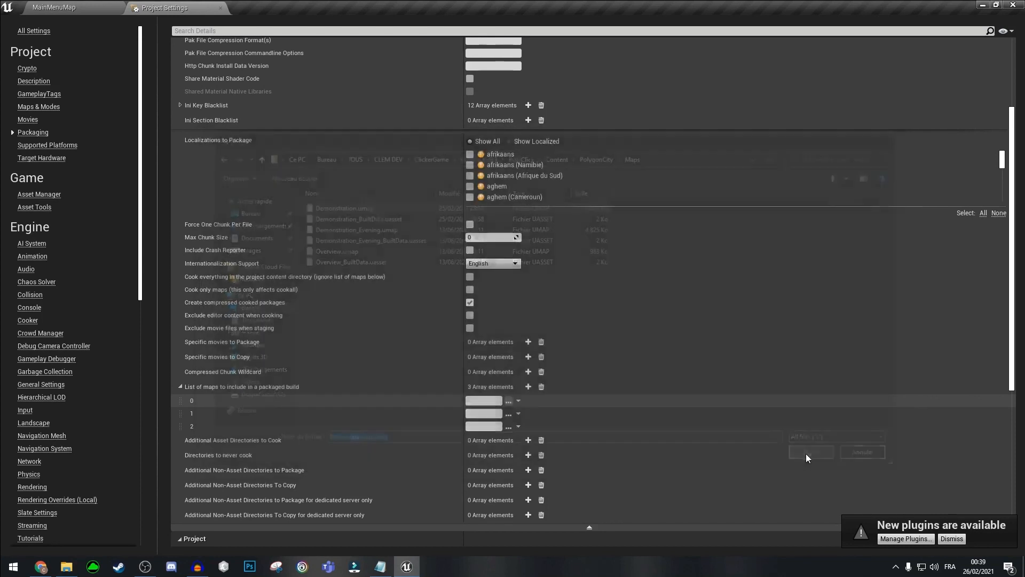
Set entry 1 of the packaged maps list to MainMenuMap.umap from Content/Maps and leave entry 2 empty
{"action": "left_click", "coordinate": [509, 415]}
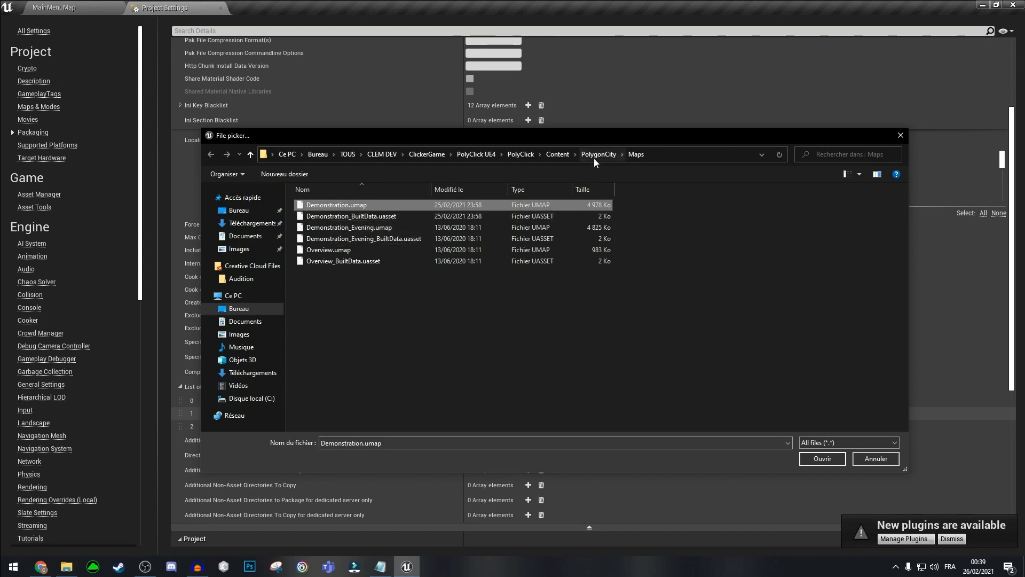
{"action": "left_click", "coordinate": [399, 214]}
{"action": "left_click", "coordinate": [392, 227]}
{"action": "left_click", "coordinate": [390, 216]}
{"action": "left_click", "coordinate": [411, 205]}
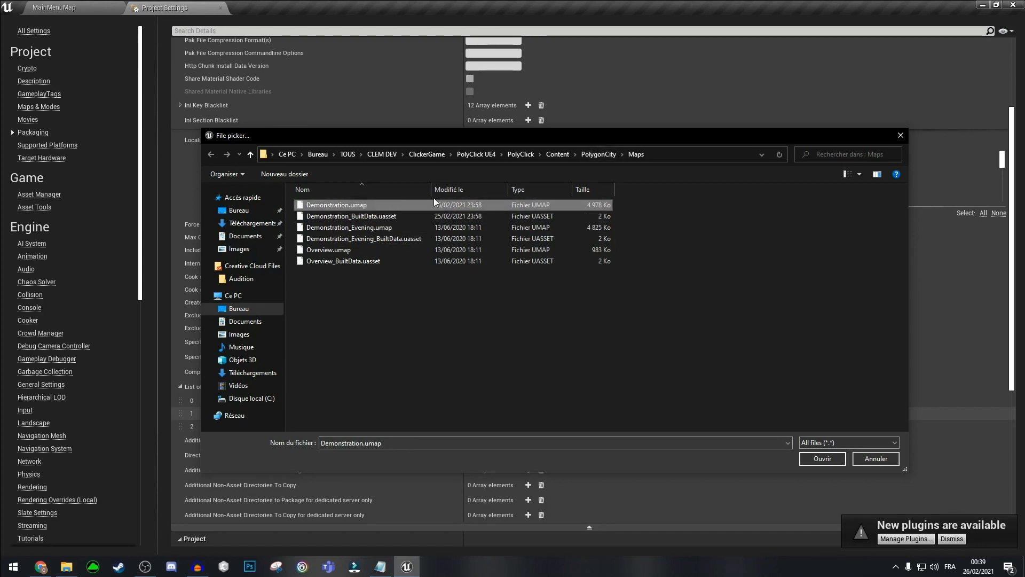
{"action": "left_click", "coordinate": [607, 155]}
{"action": "left_click", "coordinate": [563, 154]}
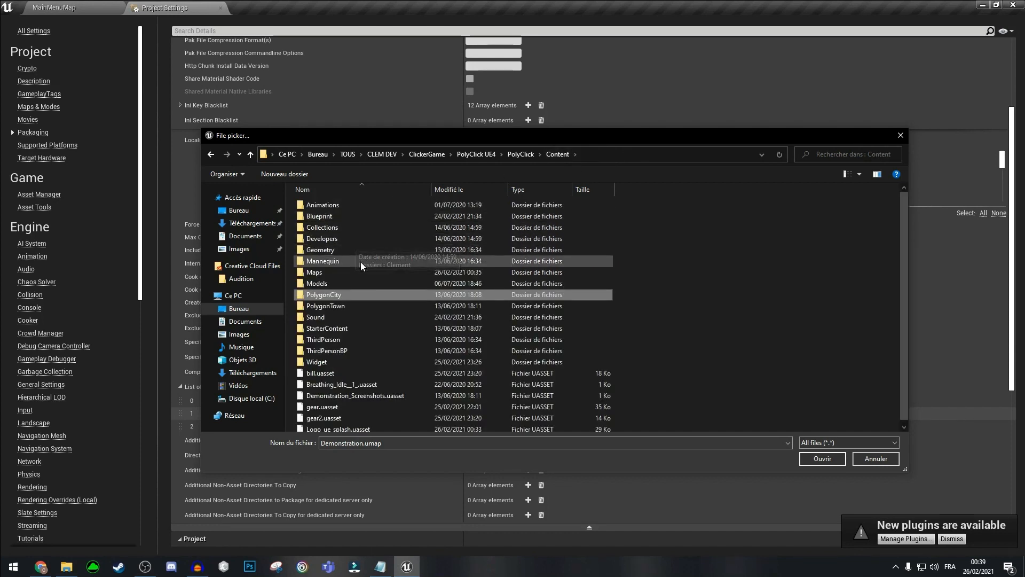
{"action": "double_click", "coordinate": [351, 273]}
{"action": "left_click", "coordinate": [338, 207]}
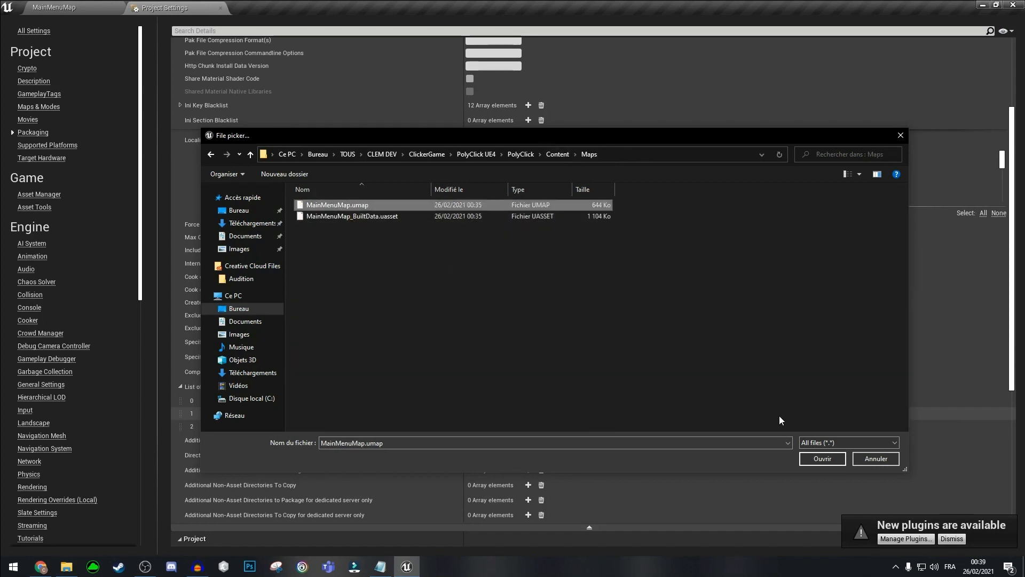
{"action": "left_click", "coordinate": [823, 458]}
{"action": "left_click", "coordinate": [509, 429]}
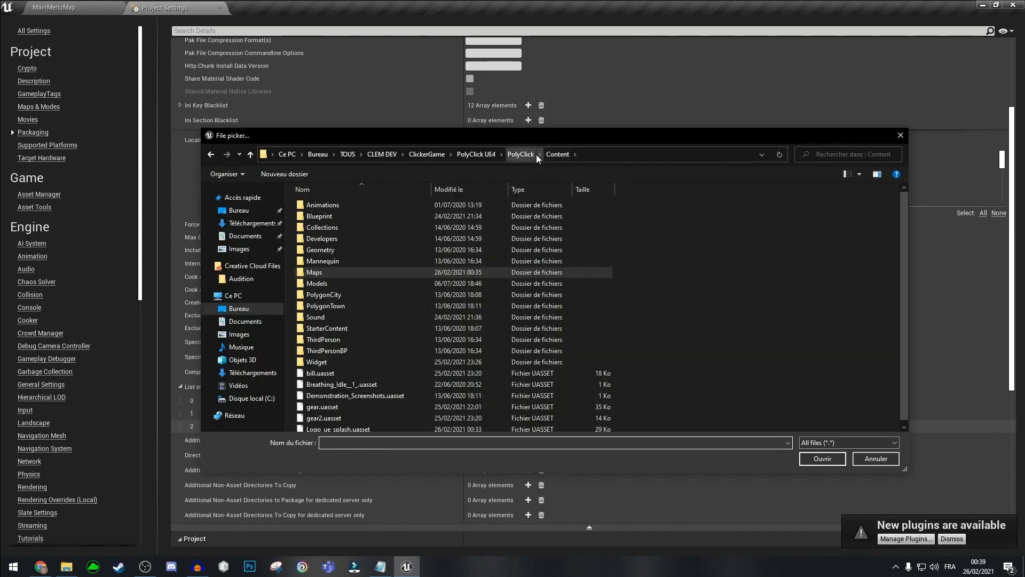
{"action": "left_click", "coordinate": [901, 135]}
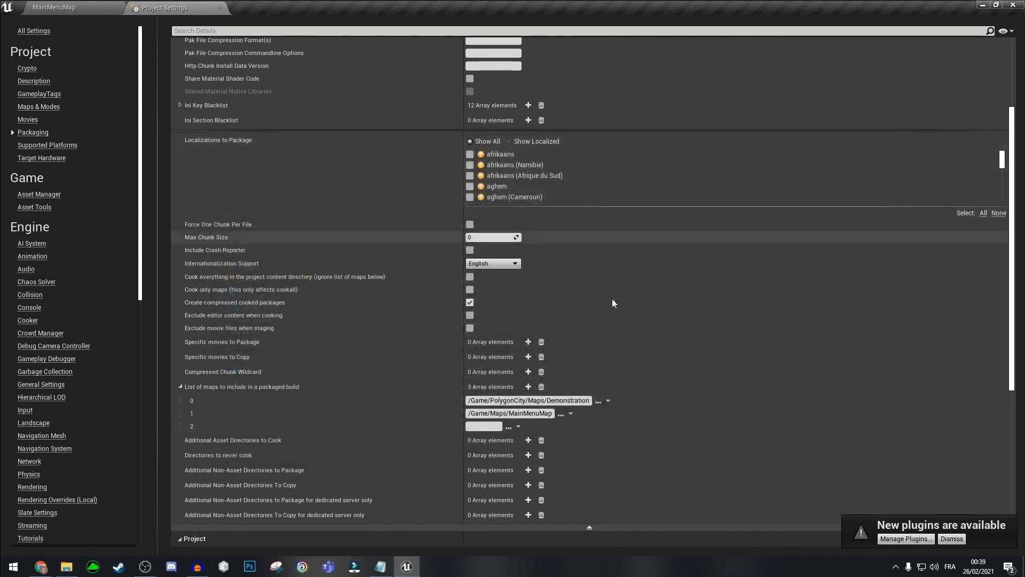
Show the Windows platform settings with the splash and icon options
{"action": "scroll", "coordinate": [521, 424], "scroll_direction": "down", "scroll_amount": 2}
{"action": "scroll", "coordinate": [521, 424], "scroll_direction": "down", "scroll_amount": 5}
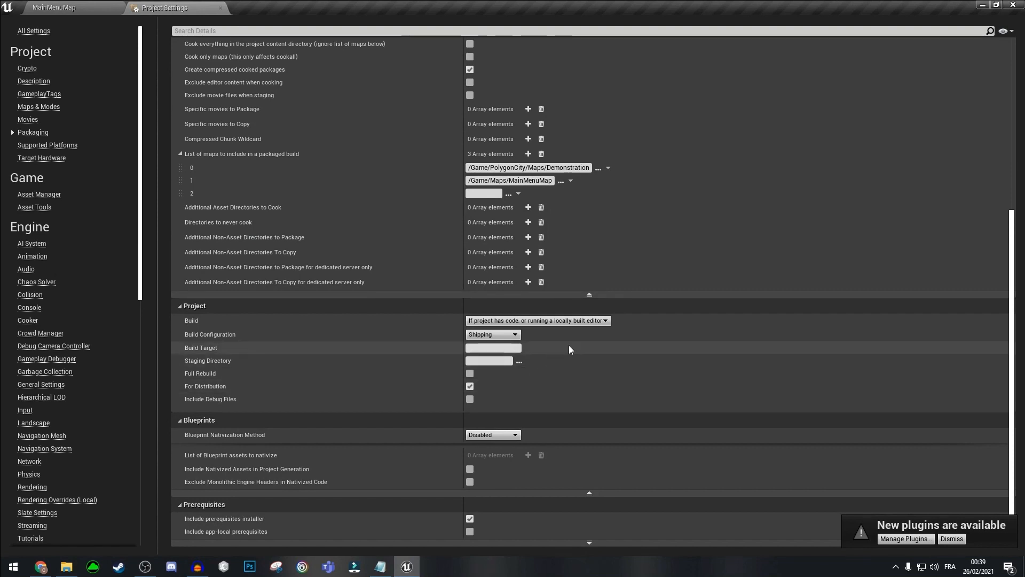
{"action": "scroll", "coordinate": [57, 344], "scroll_direction": "down", "scroll_amount": 6}
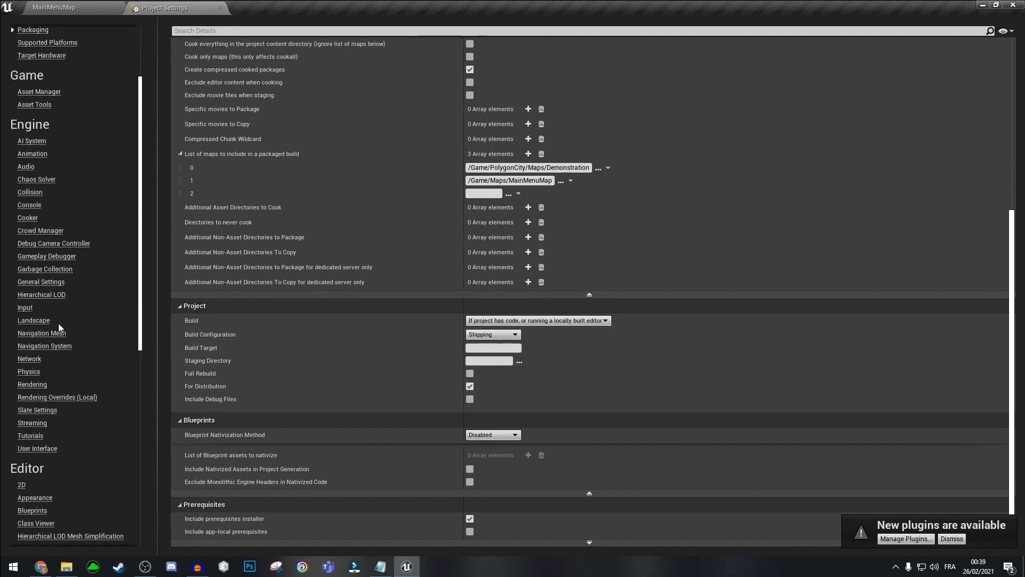
{"action": "scroll", "coordinate": [58, 369], "scroll_direction": "down", "scroll_amount": 6}
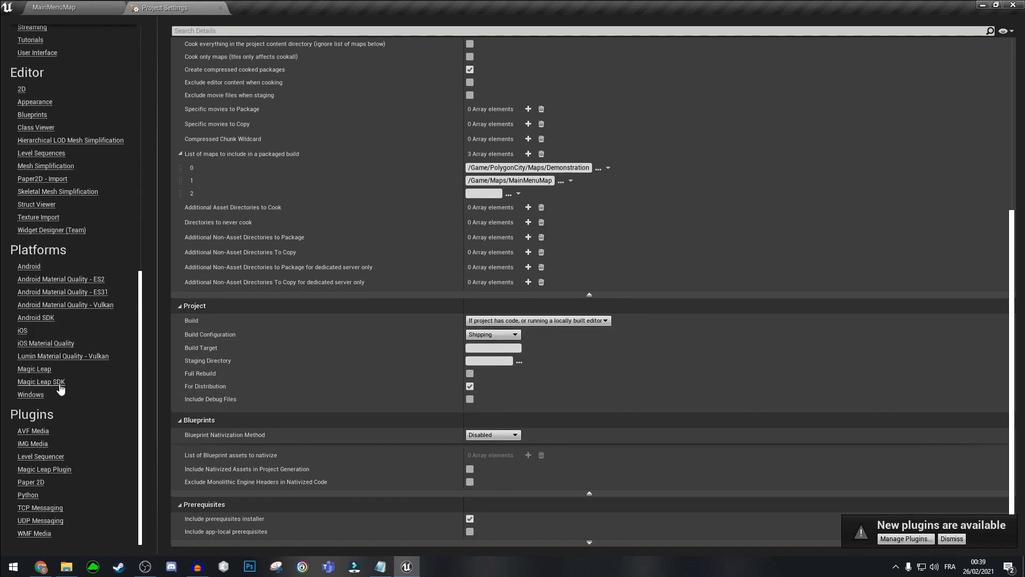
{"action": "left_click", "coordinate": [30, 393]}
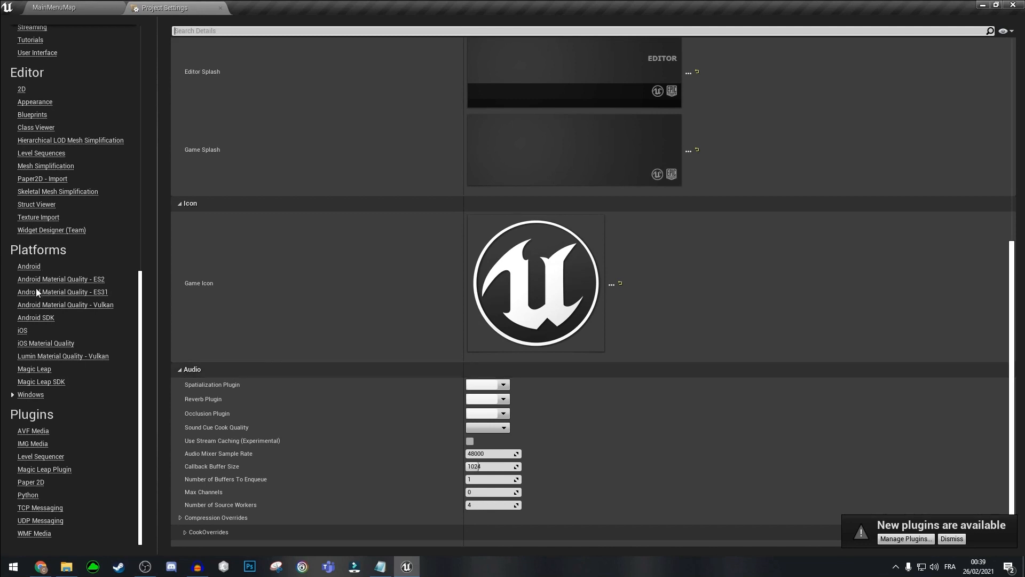
{"action": "scroll", "coordinate": [515, 233], "scroll_direction": "up", "scroll_amount": 4}
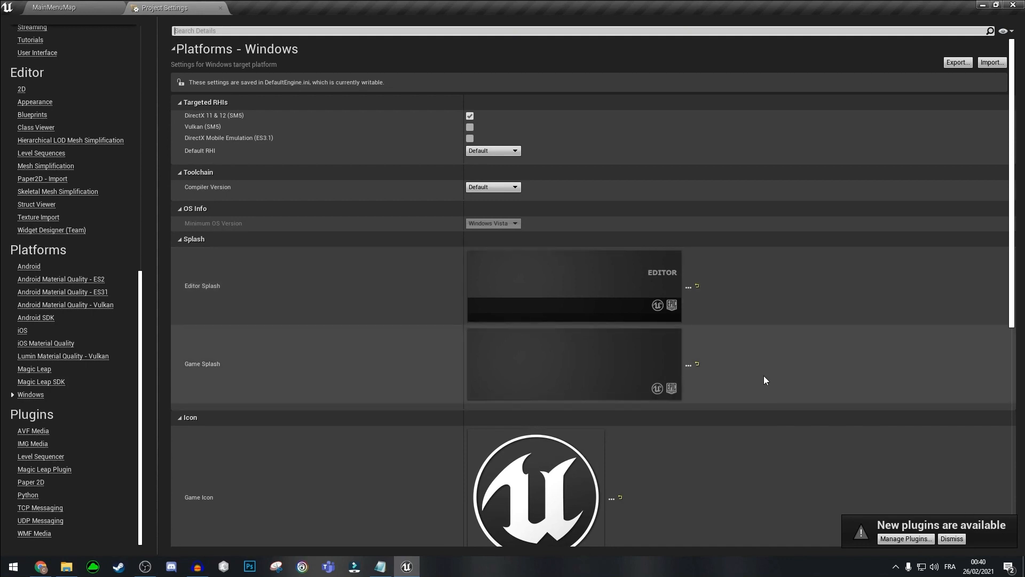
{"action": "left_click", "coordinate": [690, 363]}
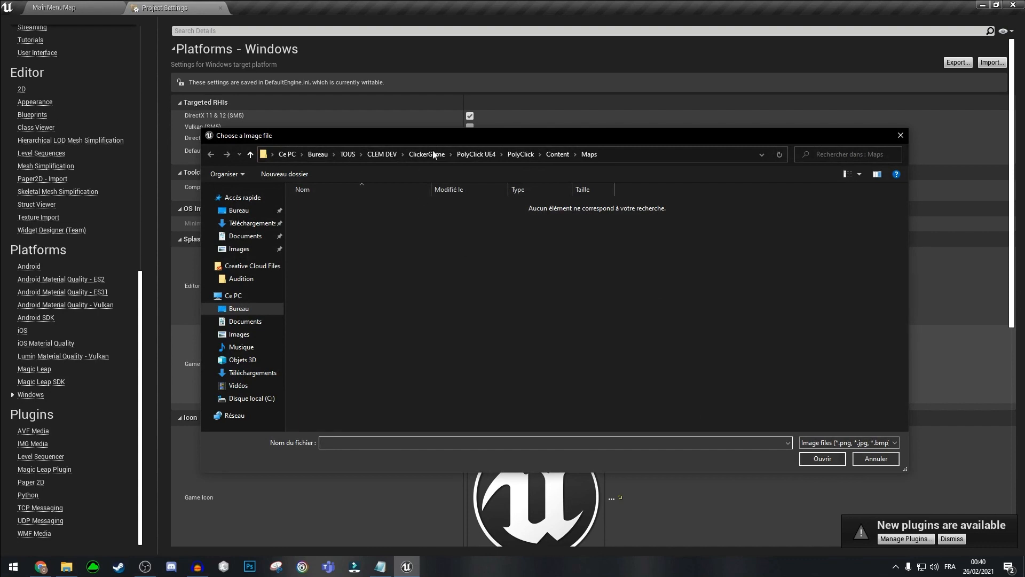
{"action": "left_click", "coordinate": [555, 154]}
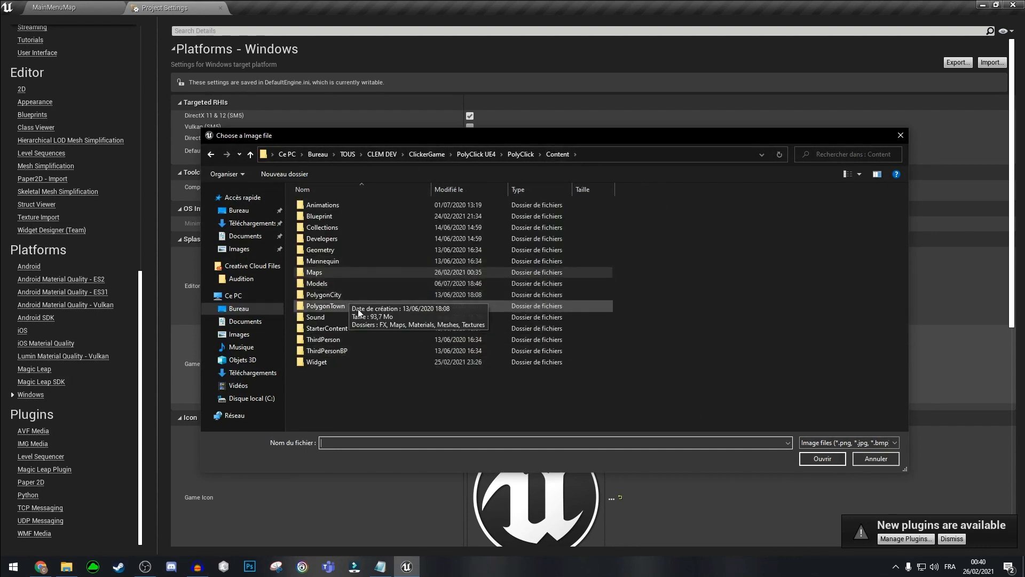
{"action": "left_click", "coordinate": [897, 138]}
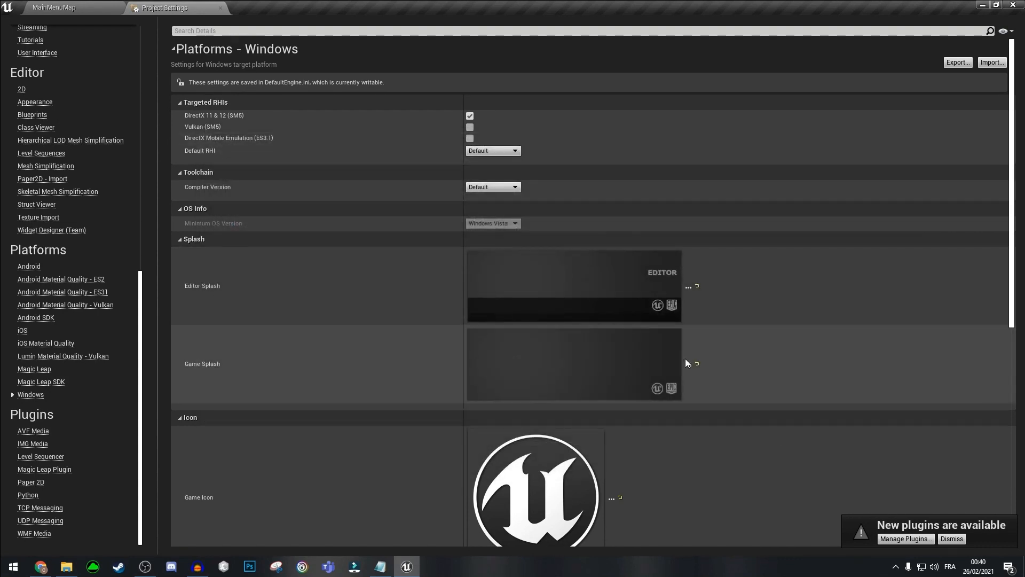
Set the Game Splash image to Logo ue splash.png from the ClickerGame folder
{"action": "left_click", "coordinate": [687, 359]}
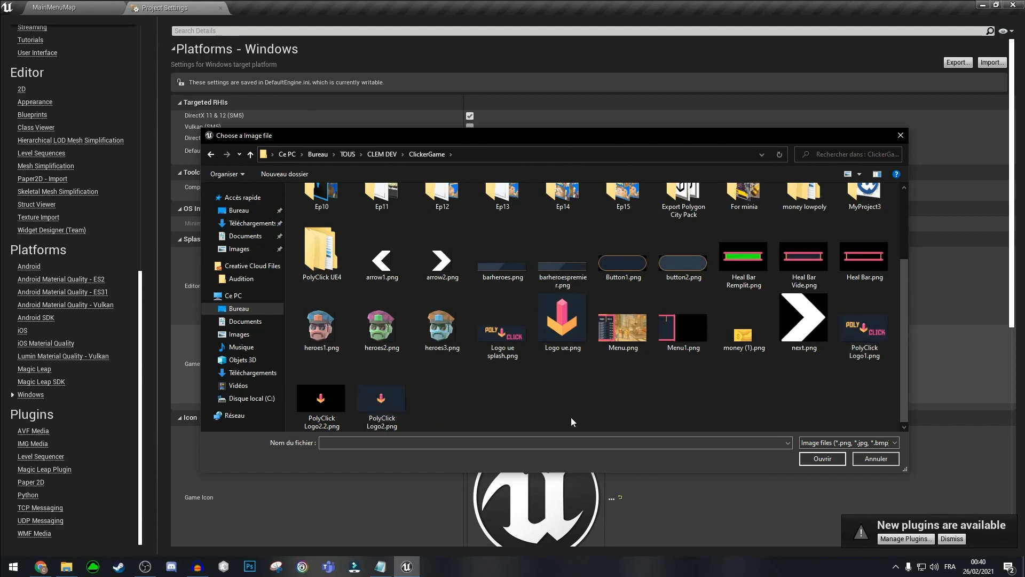
{"action": "left_click", "coordinate": [504, 349]}
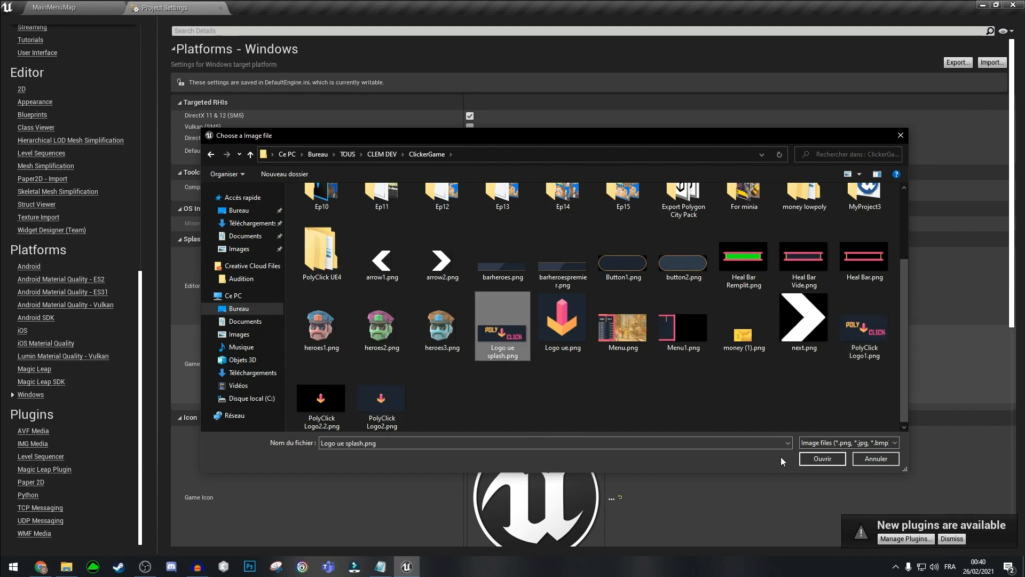
{"action": "left_click", "coordinate": [823, 458]}
Set the Game Icon to Logo ue.ico from the ClickerGame folder
{"action": "scroll", "coordinate": [587, 417], "scroll_direction": "down", "scroll_amount": 3}
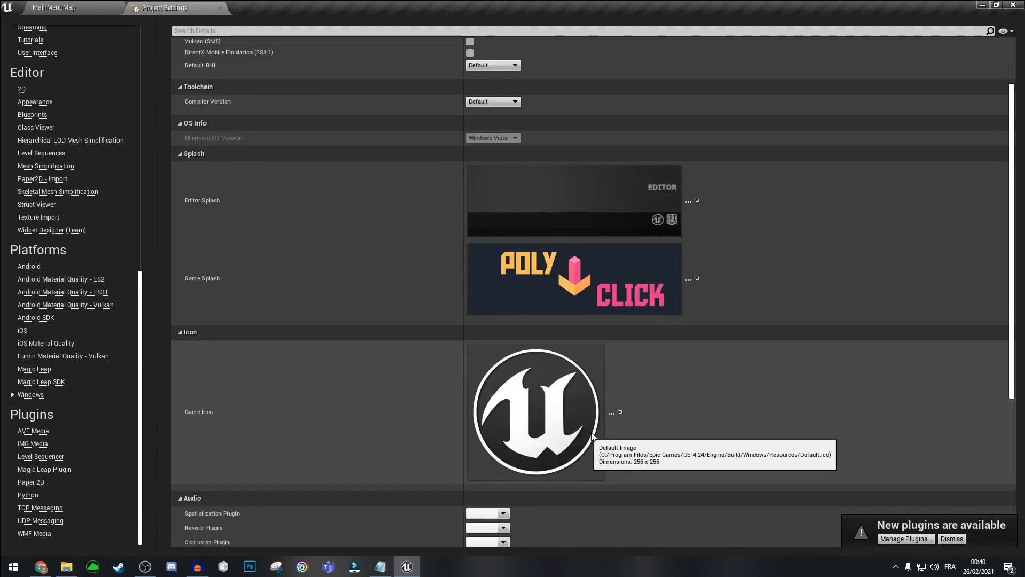
{"action": "left_click", "coordinate": [612, 413]}
{"action": "left_click", "coordinate": [382, 348]}
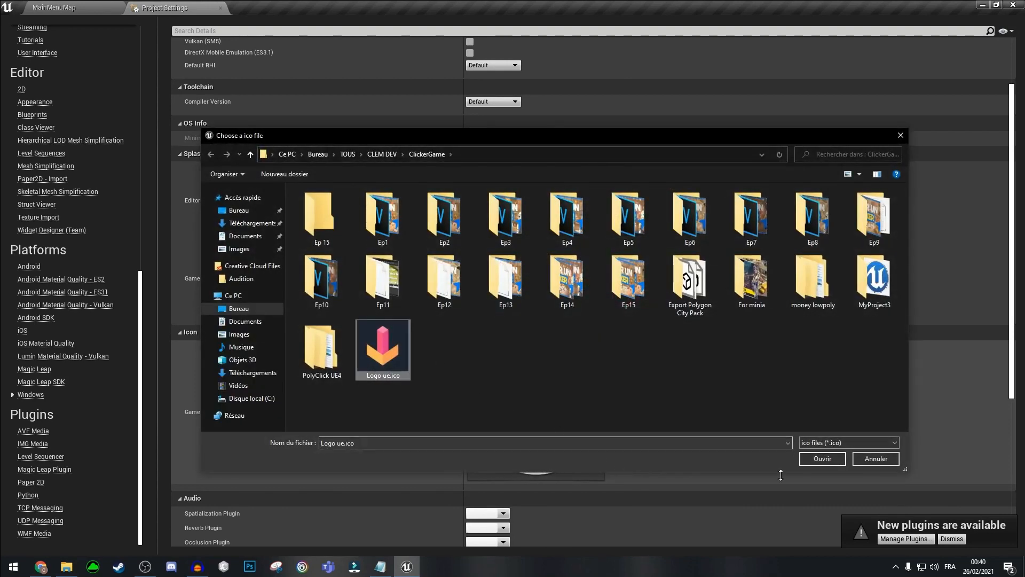
{"action": "left_click", "coordinate": [808, 460]}
{"action": "scroll", "coordinate": [515, 392], "scroll_direction": "down", "scroll_amount": 5}
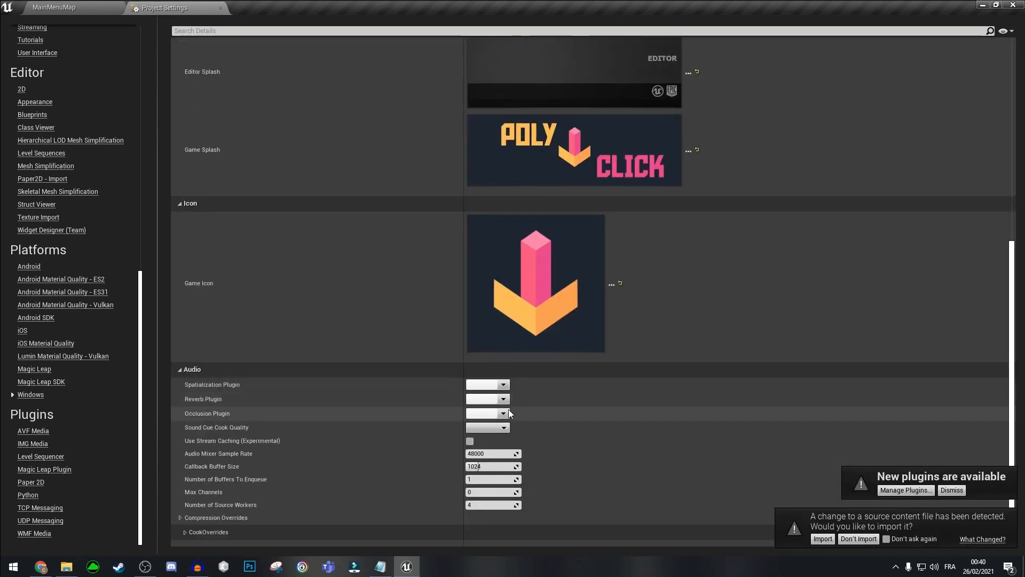
{"action": "scroll", "coordinate": [383, 458], "scroll_direction": "up", "scroll_amount": 5}
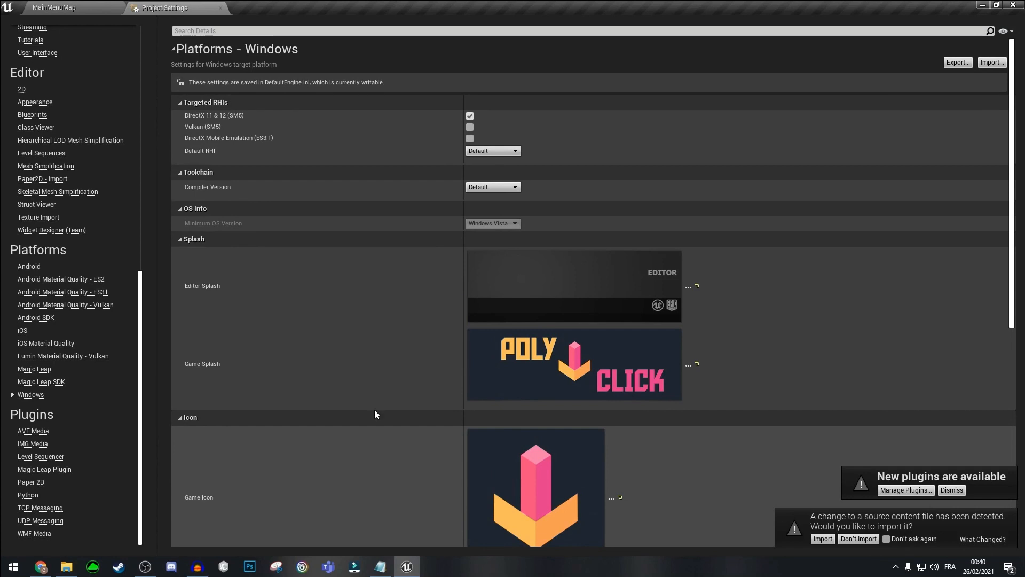
Close the Project Settings, then save the current level and all modified project files
{"action": "left_click", "coordinate": [220, 9]}
{"action": "left_click", "coordinate": [210, 54]}
{"action": "left_click", "coordinate": [11, 20]}
{"action": "left_click", "coordinate": [46, 113]}
Start packaging the project for Windows (64-bit)
{"action": "left_click", "coordinate": [14, 20]}
{"action": "mouse_move", "coordinate": [53, 194]}
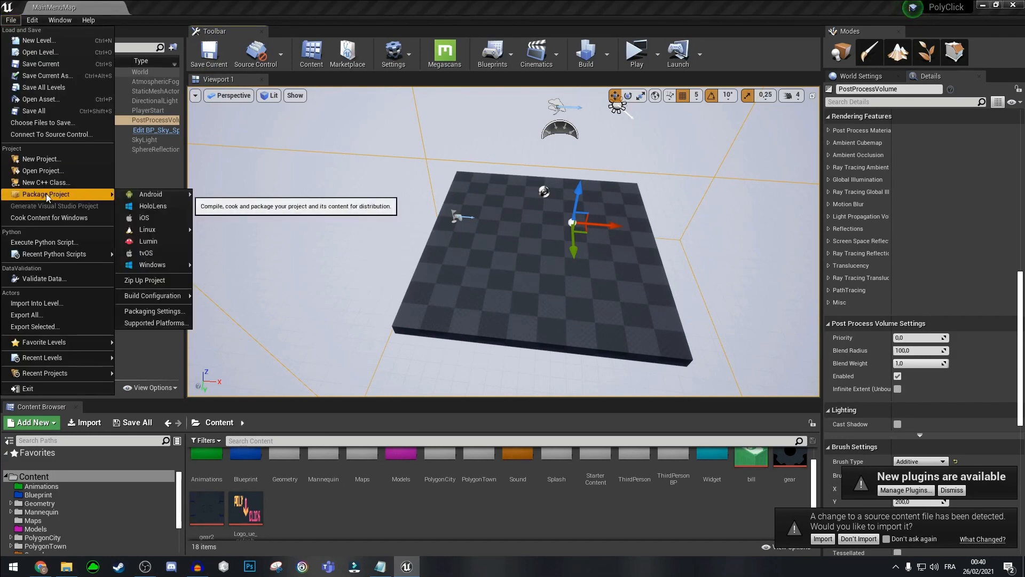
{"action": "mouse_move", "coordinate": [175, 194]}
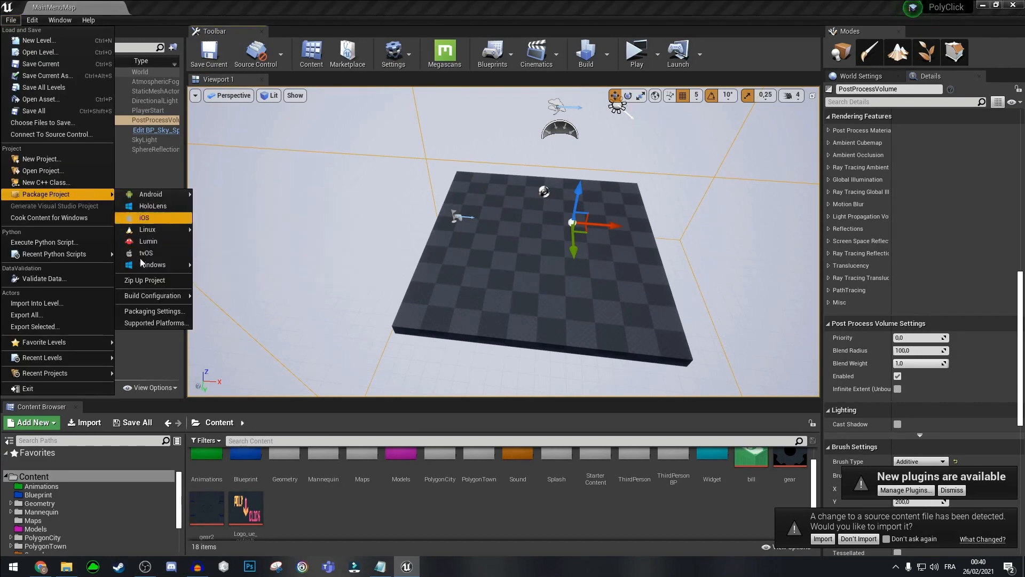
{"action": "mouse_move", "coordinate": [156, 264]}
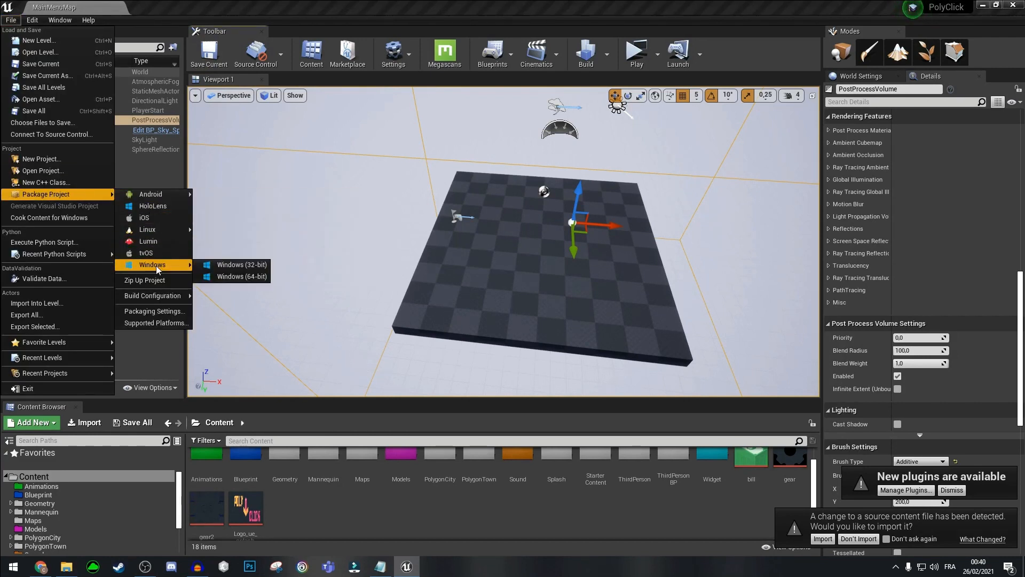
{"action": "left_click", "coordinate": [251, 275]}
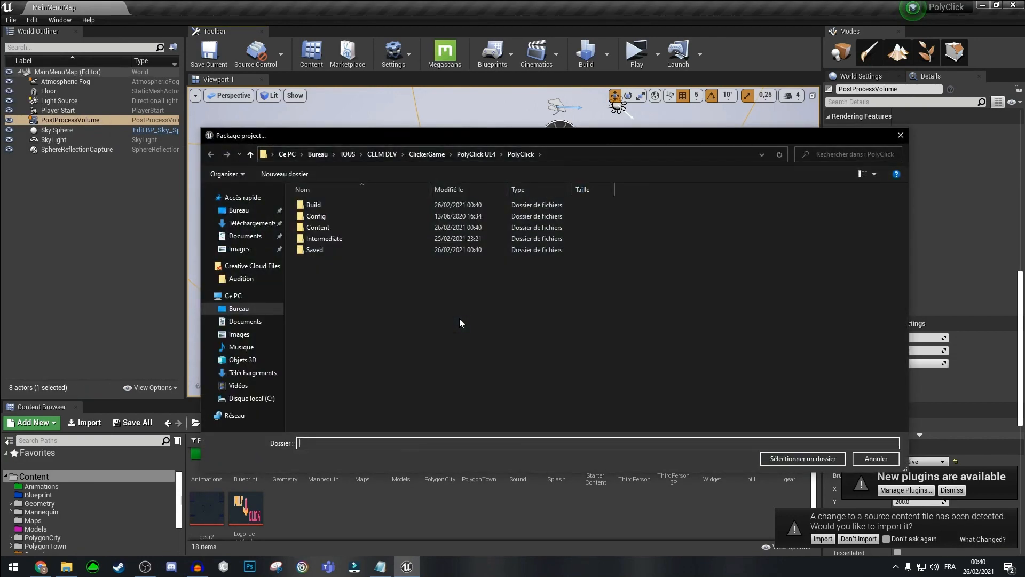
Browse to the Bureau folder for the packaging output and create a new folder there named PolyClick
{"action": "left_click", "coordinate": [384, 153]}
{"action": "left_click", "coordinate": [350, 154]}
{"action": "left_click", "coordinate": [320, 154]}
{"action": "right_click", "coordinate": [654, 374]}
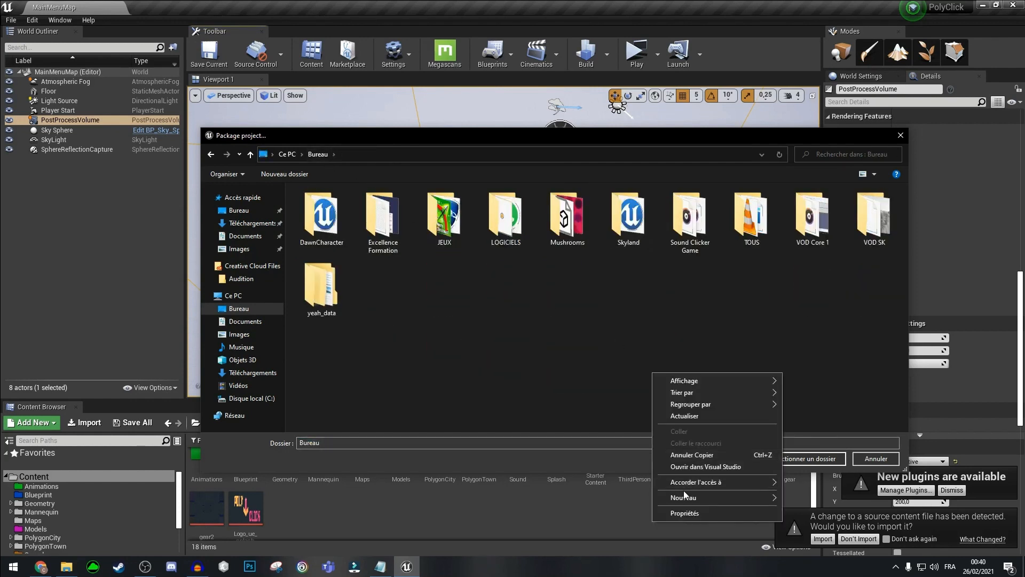
{"action": "mouse_move", "coordinate": [721, 497]}
{"action": "left_click", "coordinate": [817, 354]}
{"action": "type", "text": "Cli"}
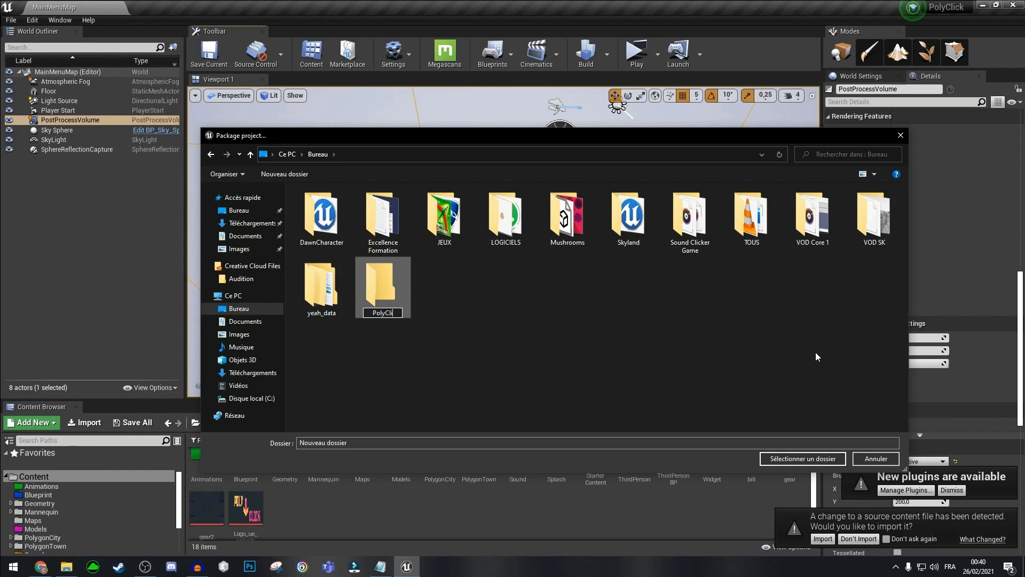
Choose the new PolyClick folder on the desktop as the packaging destination
{"action": "left_click", "coordinate": [389, 281]}
{"action": "double_click", "coordinate": [390, 280]}
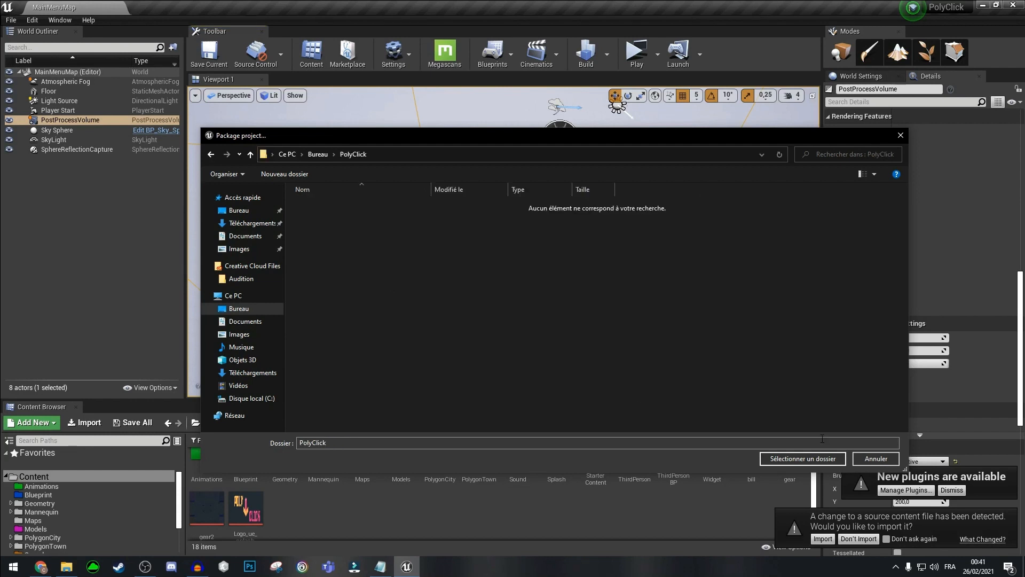
{"action": "left_click", "coordinate": [774, 458]}
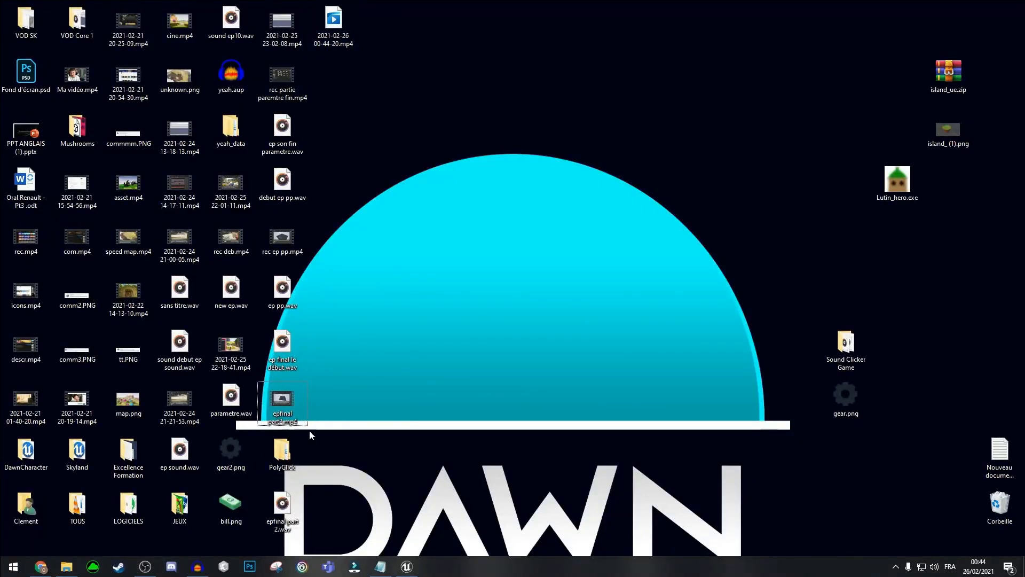
Open the WindowsNoEditor folder inside the desktop's PolyClick folder and launch PolyClick.exe
{"action": "double_click", "coordinate": [283, 453]}
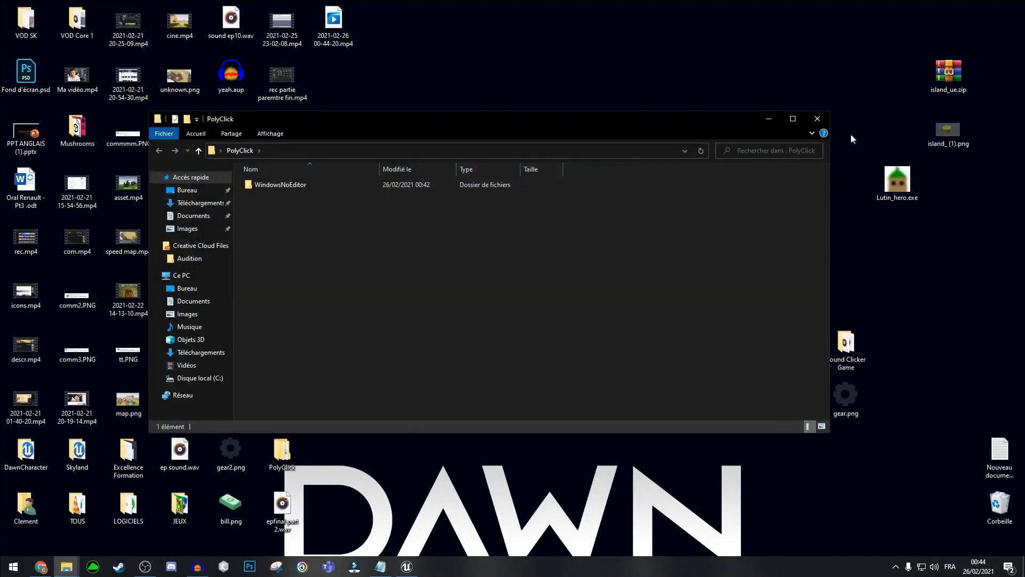
{"action": "left_click", "coordinate": [793, 115]}
{"action": "double_click", "coordinate": [217, 69]}
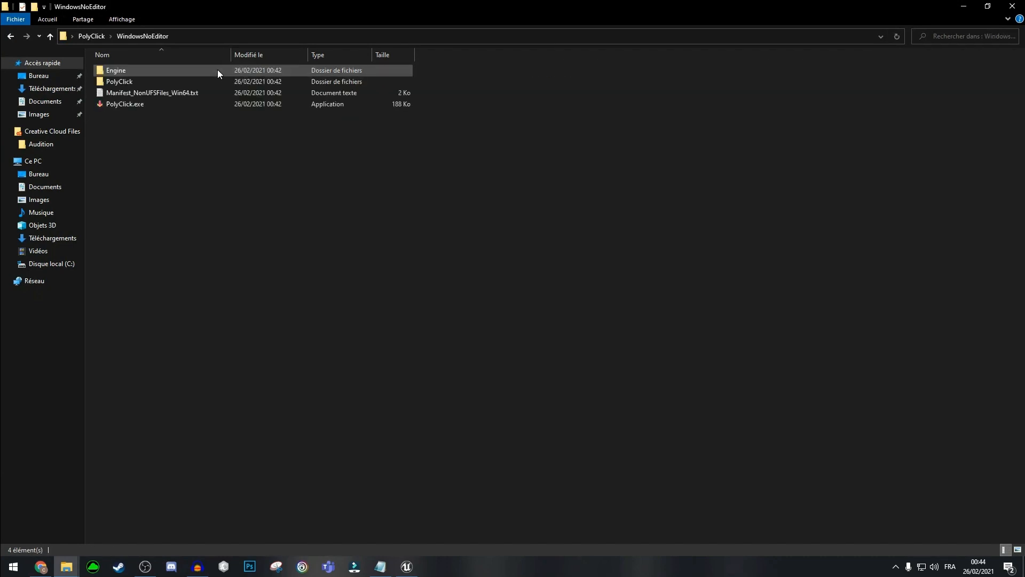
{"action": "left_click", "coordinate": [85, 37]}
{"action": "double_click", "coordinate": [127, 70]}
{"action": "double_click", "coordinate": [146, 104]}
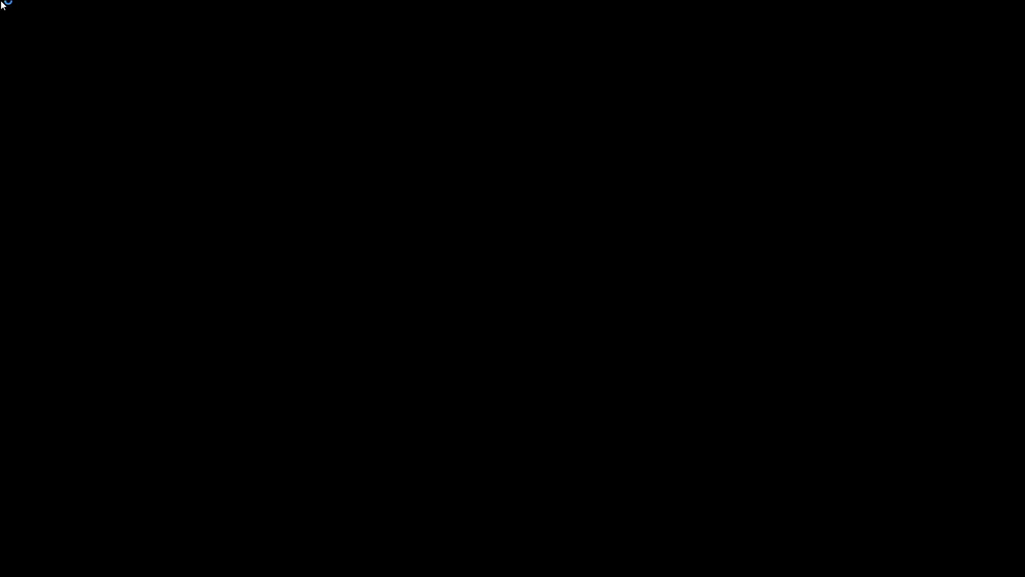
Open the Windows volume mixer and lower the PolyClick application's volume to near its minimum
{"action": "key", "text": "super"}
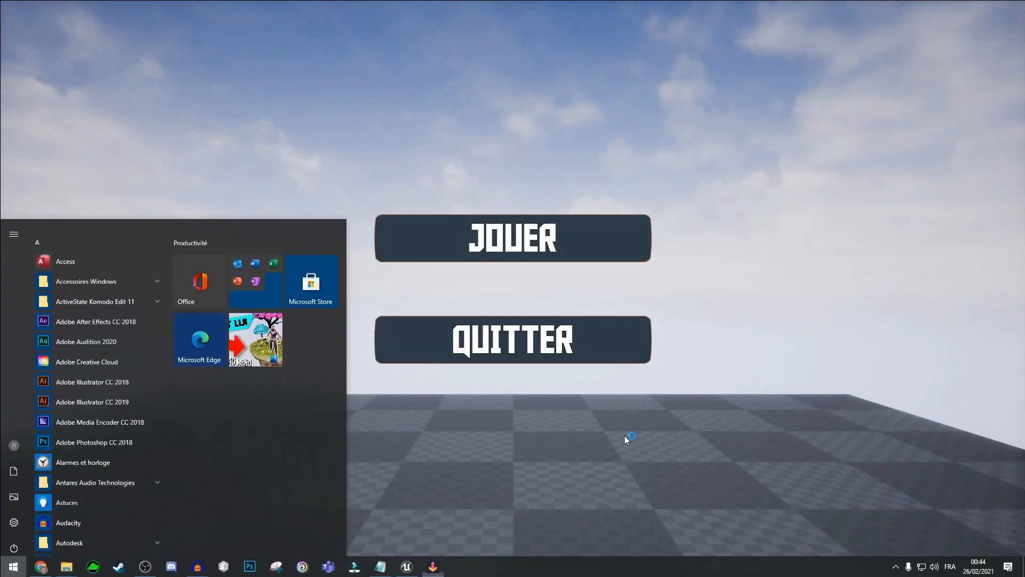
{"action": "right_click", "coordinate": [935, 568]}
{"action": "left_click", "coordinate": [944, 522]}
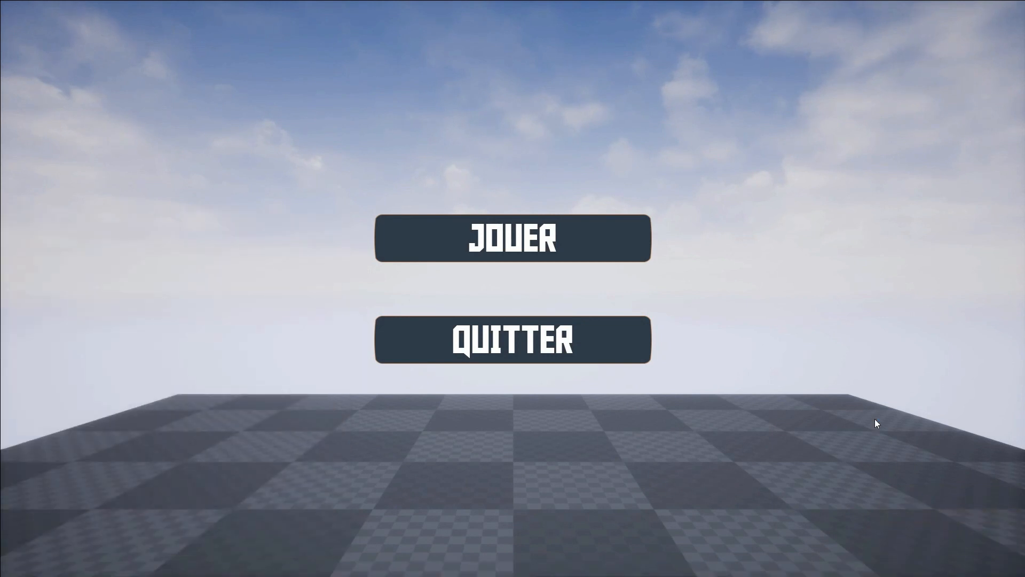
{"action": "left_click_drag", "start_coordinate": [921, 451], "coordinate": [919, 505]}
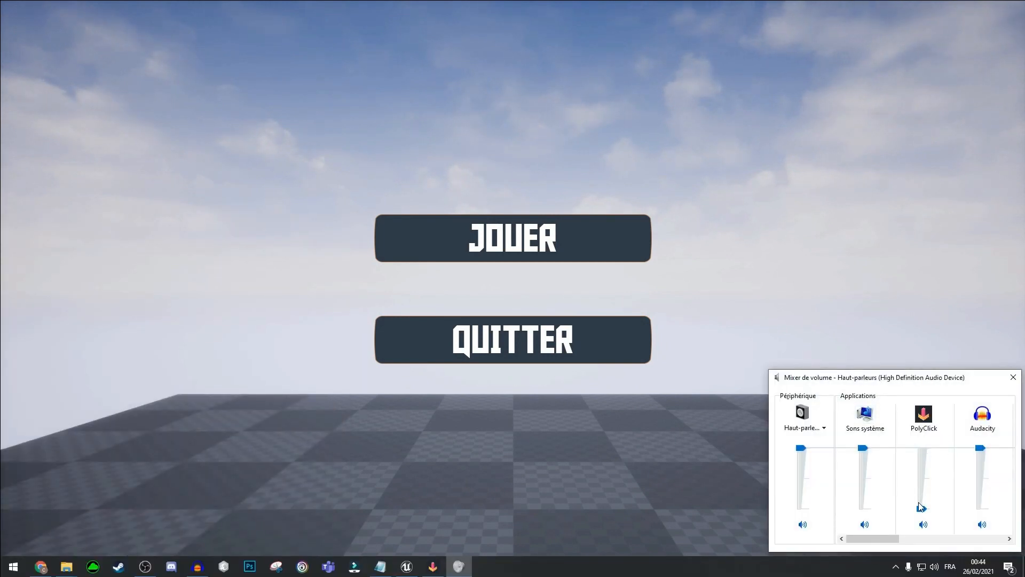
Quit the game through QUITTER, and relaunch PolyClick.exe to start playing through JOUER
{"action": "left_click", "coordinate": [581, 327]}
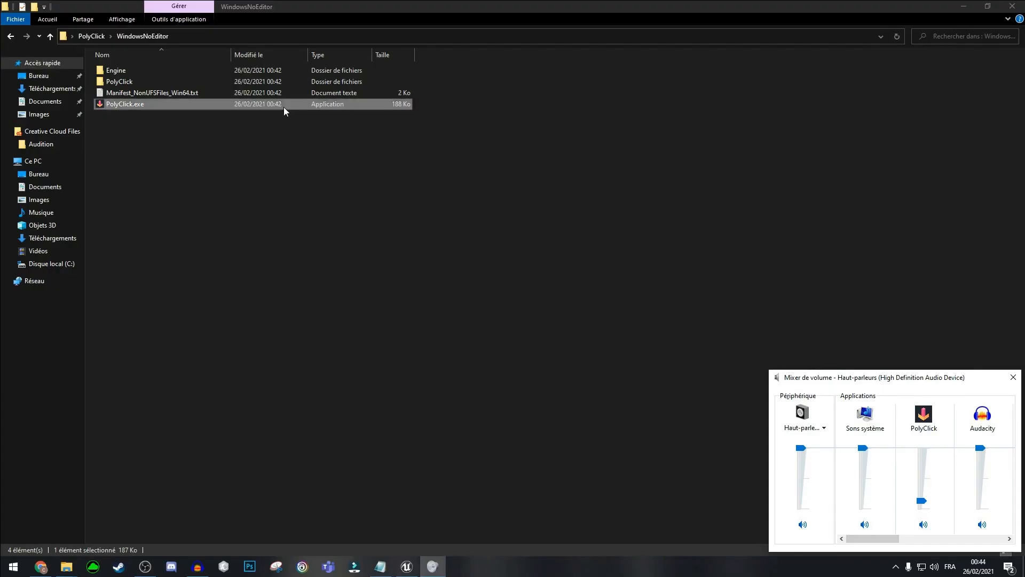
{"action": "double_click", "coordinate": [284, 108]}
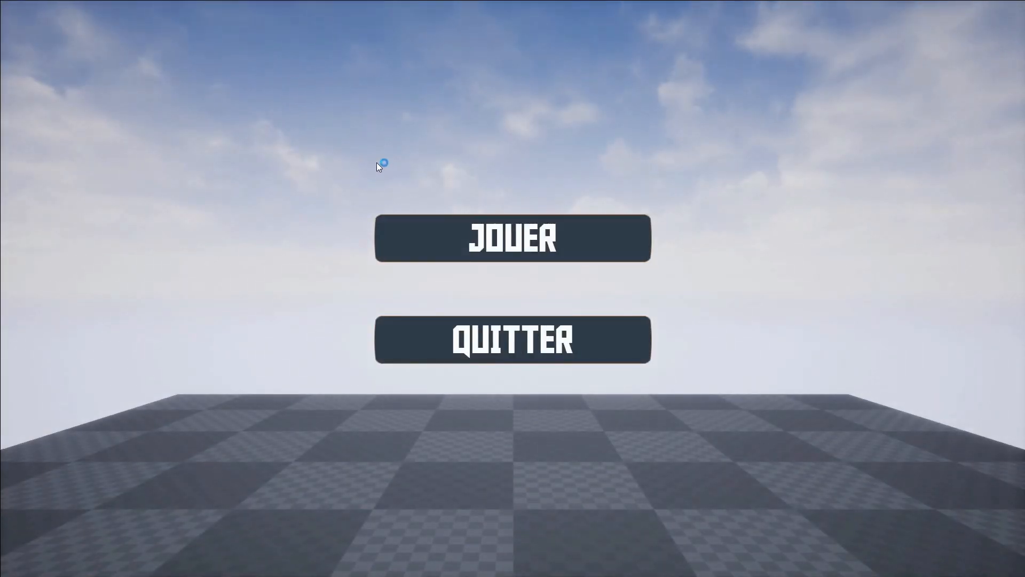
{"action": "left_click", "coordinate": [478, 248]}
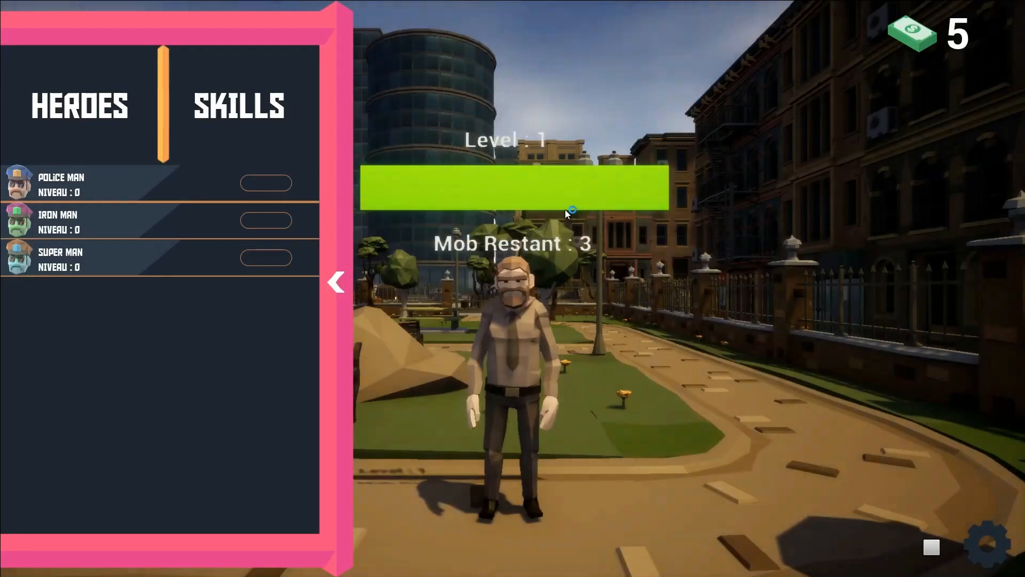
Collapse the heroes and skills panel, and attack the first enemy until it is defeated, collecting the dropped cash
{"action": "left_click", "coordinate": [336, 282]}
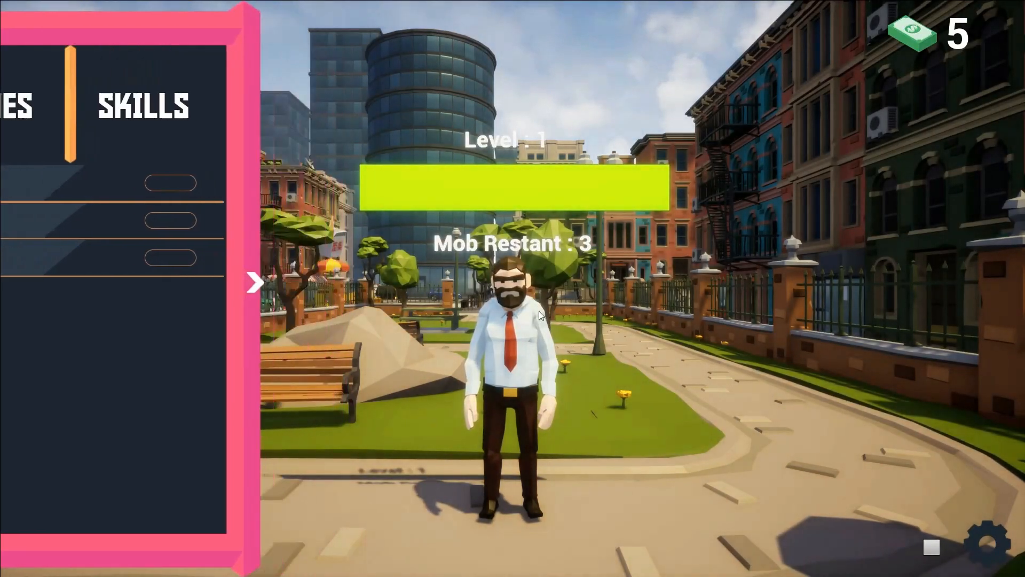
{"action": "left_click", "coordinate": [527, 348]}
{"action": "left_click", "coordinate": [562, 374]}
{"action": "left_click", "coordinate": [539, 343]}
{"action": "left_click", "coordinate": [540, 350]}
{"action": "left_click", "coordinate": [540, 342]}
{"action": "left_click", "coordinate": [545, 326]}
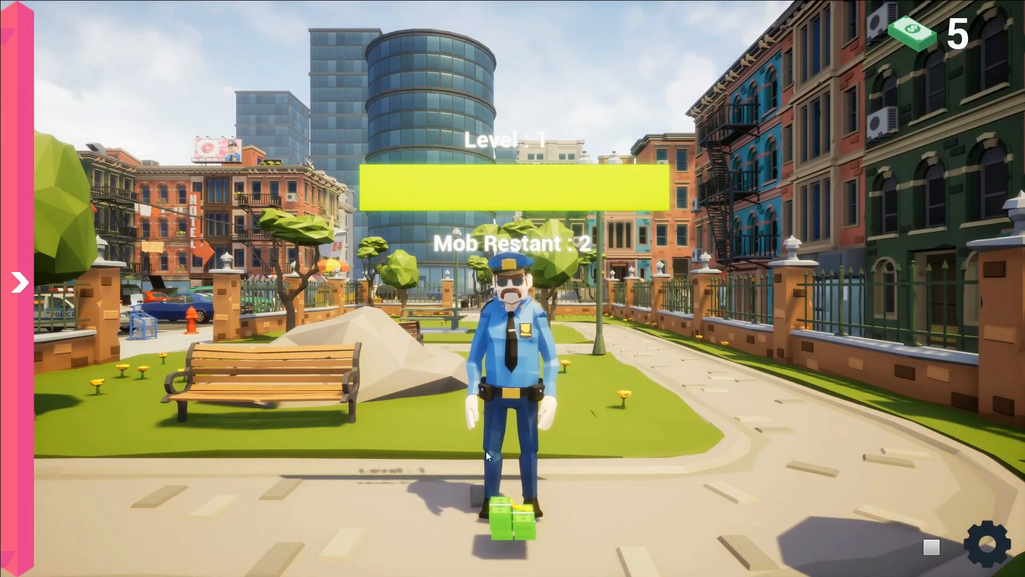
{"action": "left_click", "coordinate": [502, 499]}
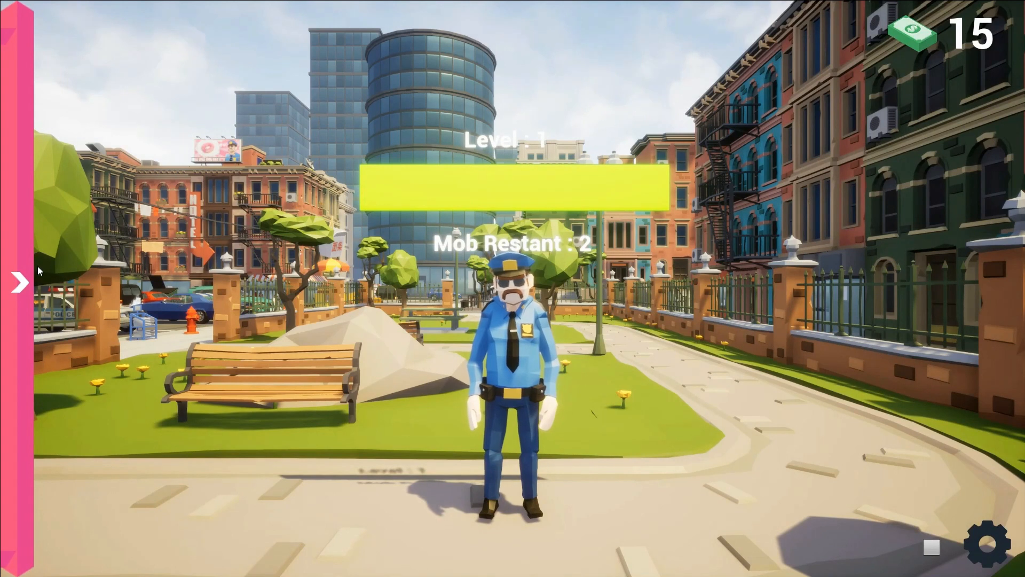